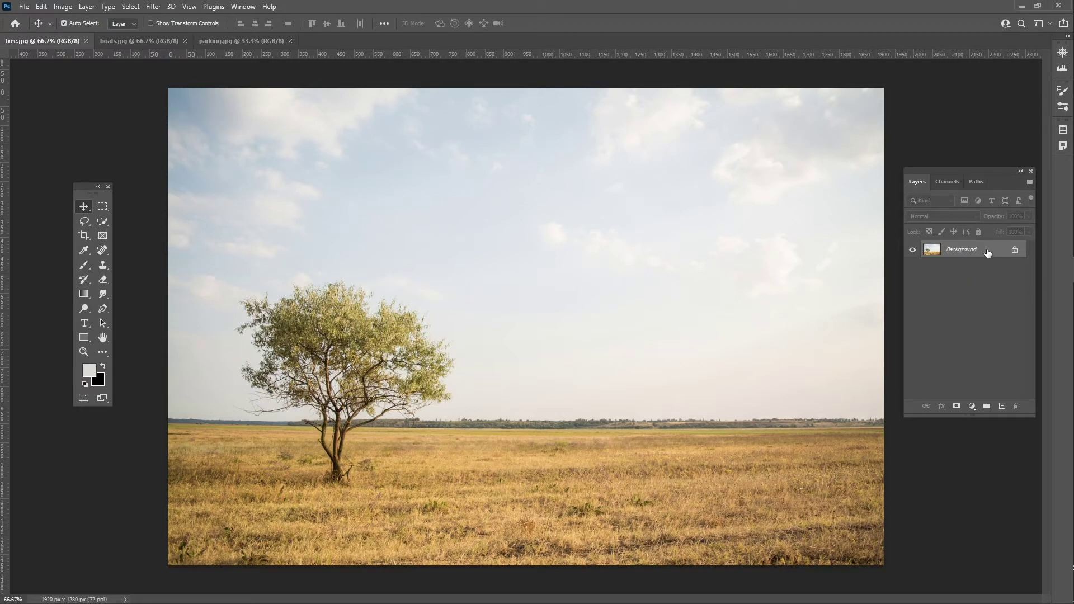
Step: Duplicate the Background layer and outline the entire tree, including its trunk base, with a loose Lasso selection
left_click_drag(986, 251, 1002, 407)
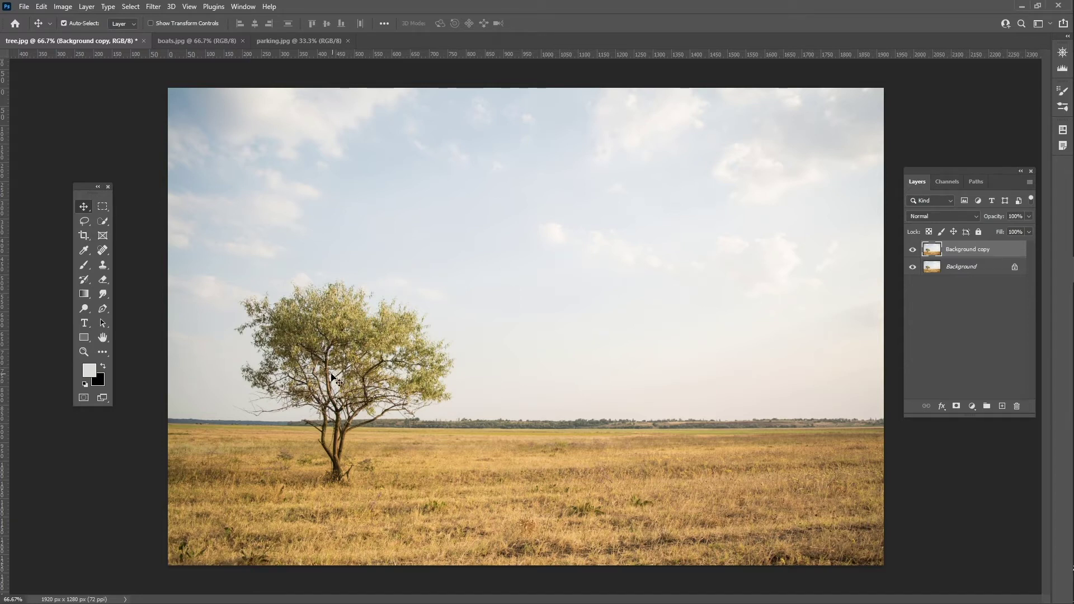
left_click(84, 221)
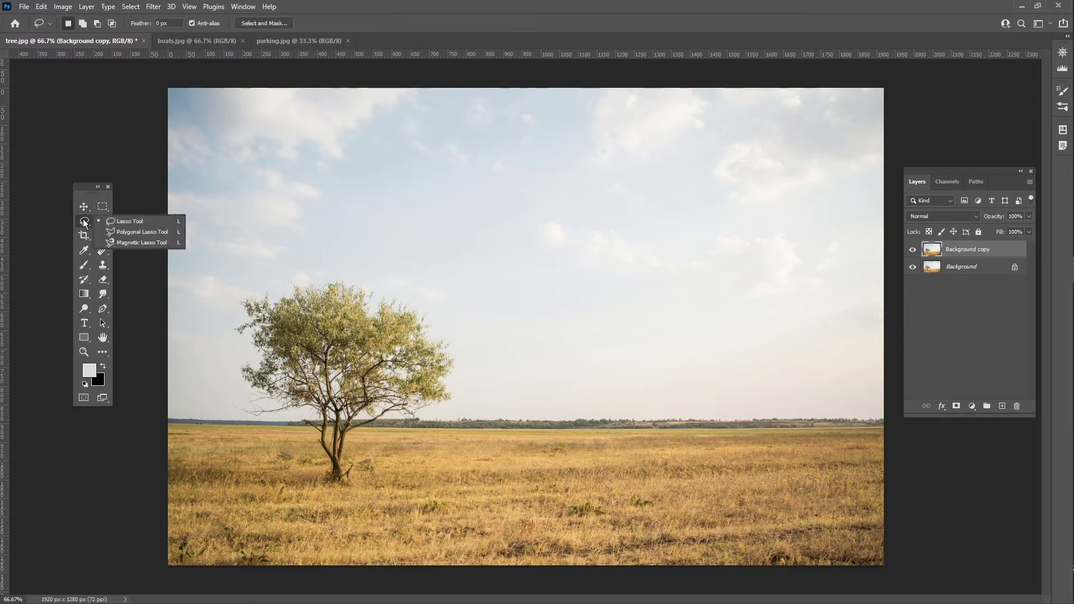
left_click(125, 221)
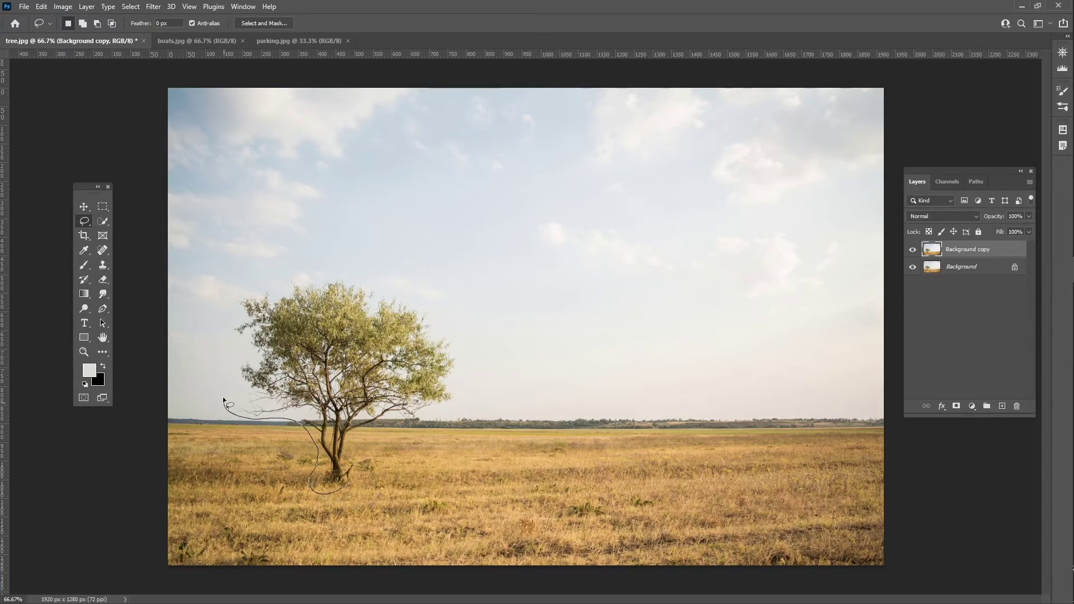
left_click_drag(238, 385, 244, 354)
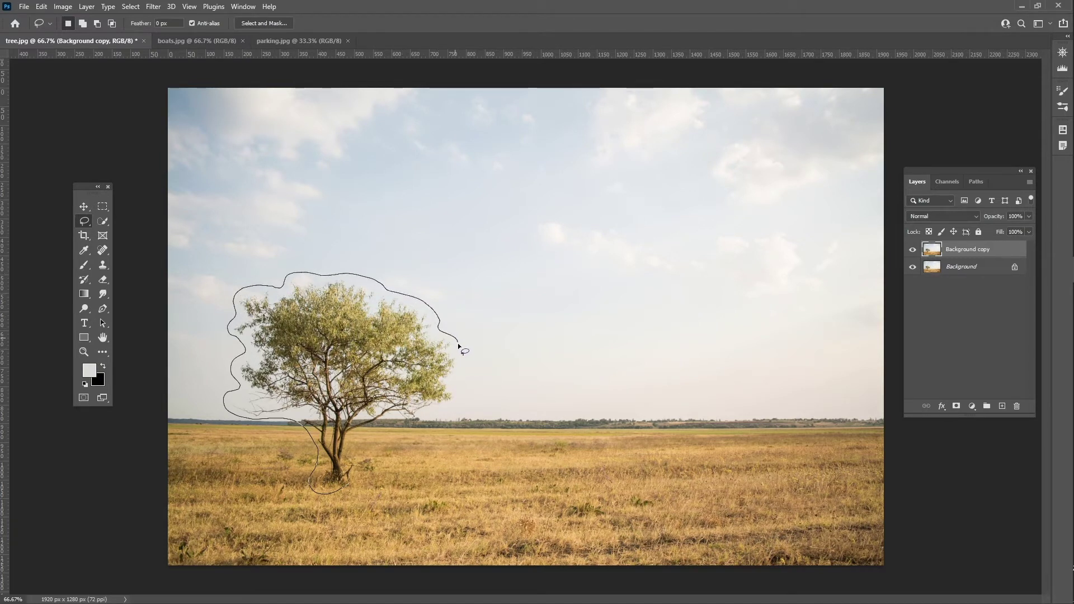
mouse_move(458, 347)
left_mouse_down()
mouse_move(458, 396)
mouse_move(423, 418)
left_mouse_up()
mouse_move(350, 449)
left_mouse_down()
mouse_move(372, 453)
mouse_move(347, 485)
left_mouse_up()
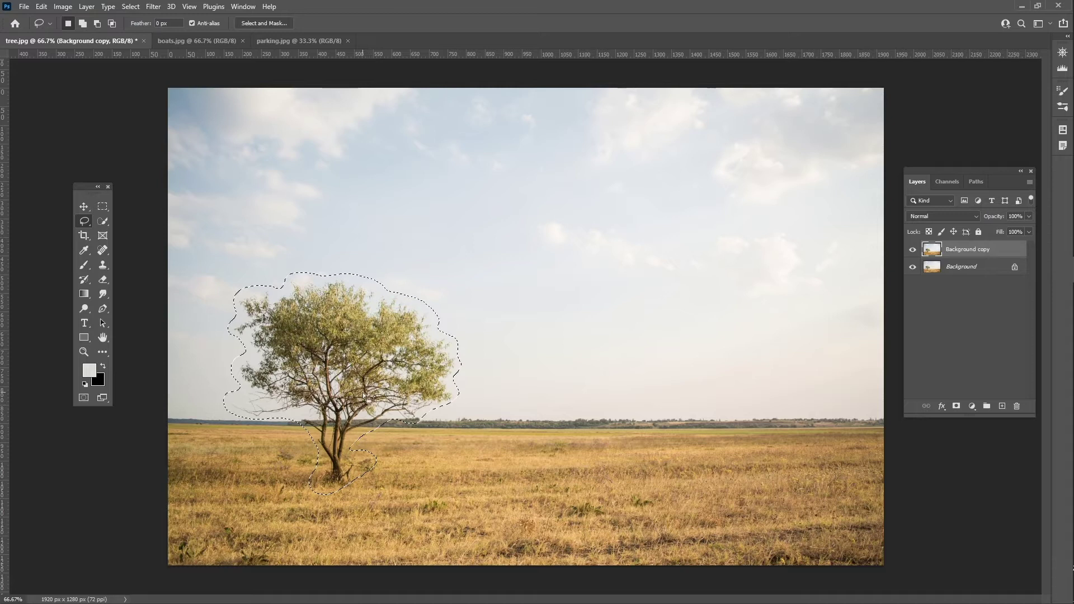
Step: Fill the tree selection using Content-Aware contents to remove the tree, and deselect
left_click(45, 7)
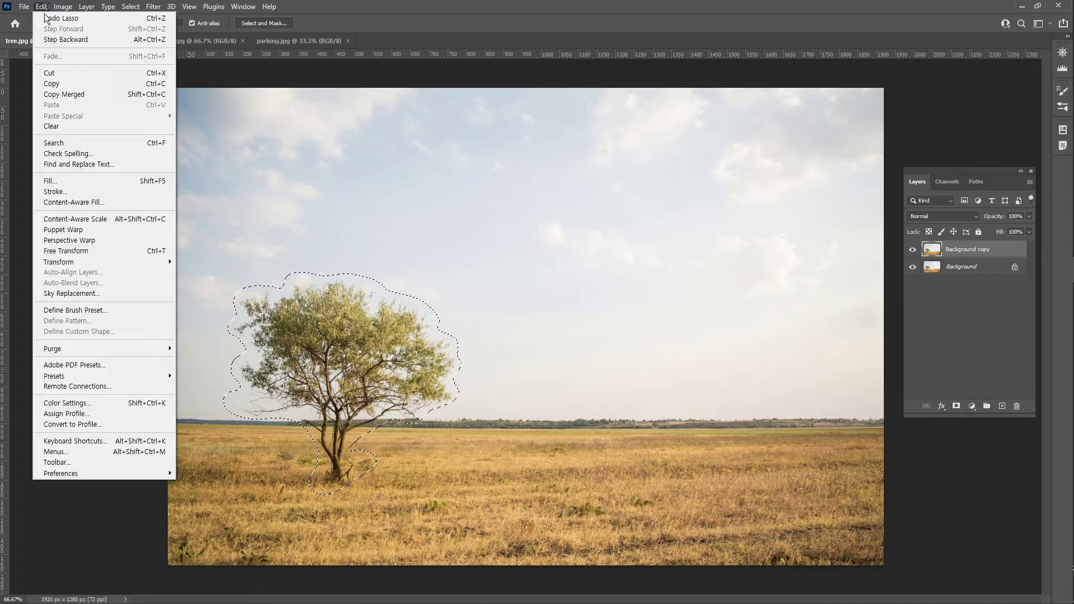
left_click(82, 181)
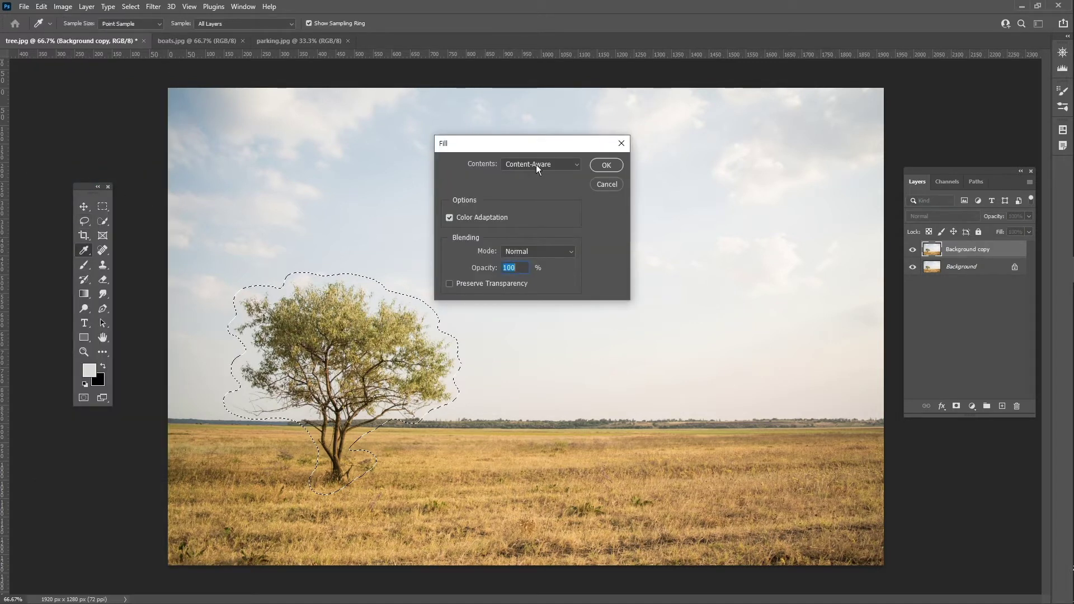
left_click(544, 165)
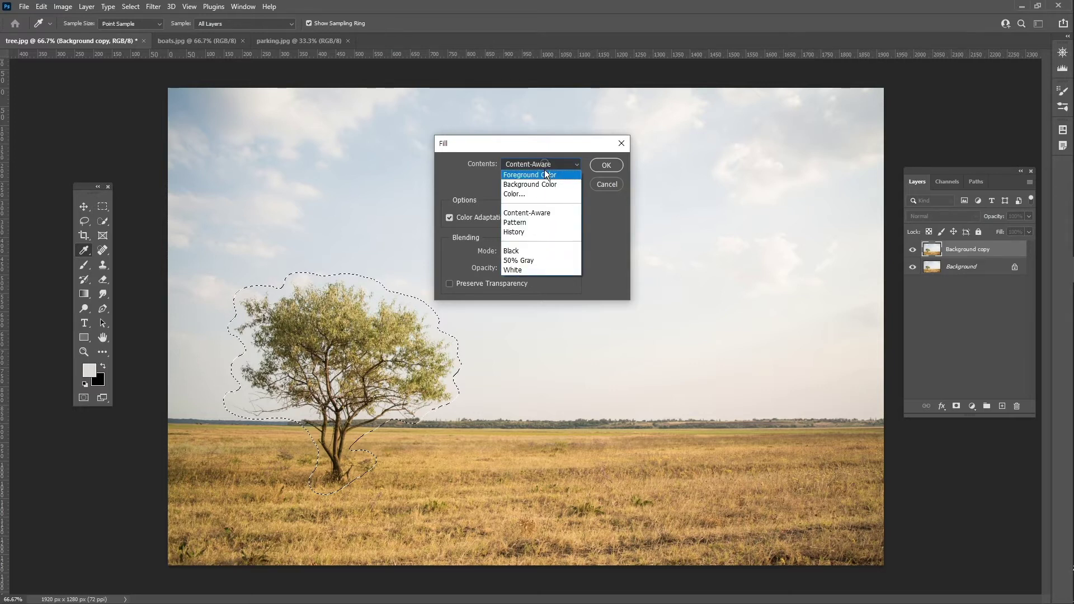
left_click(538, 213)
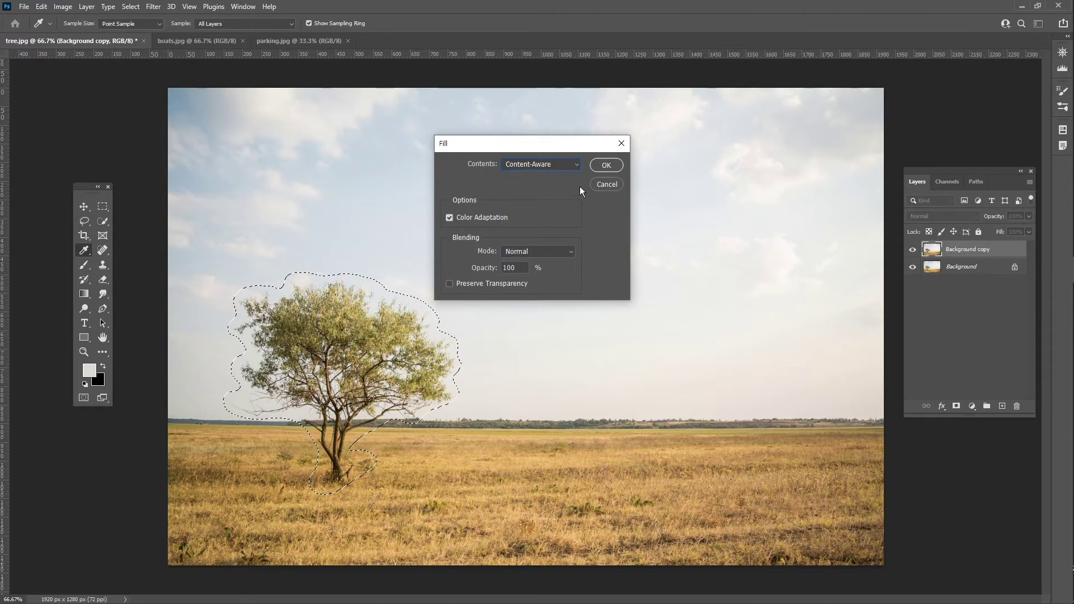
left_click(608, 167)
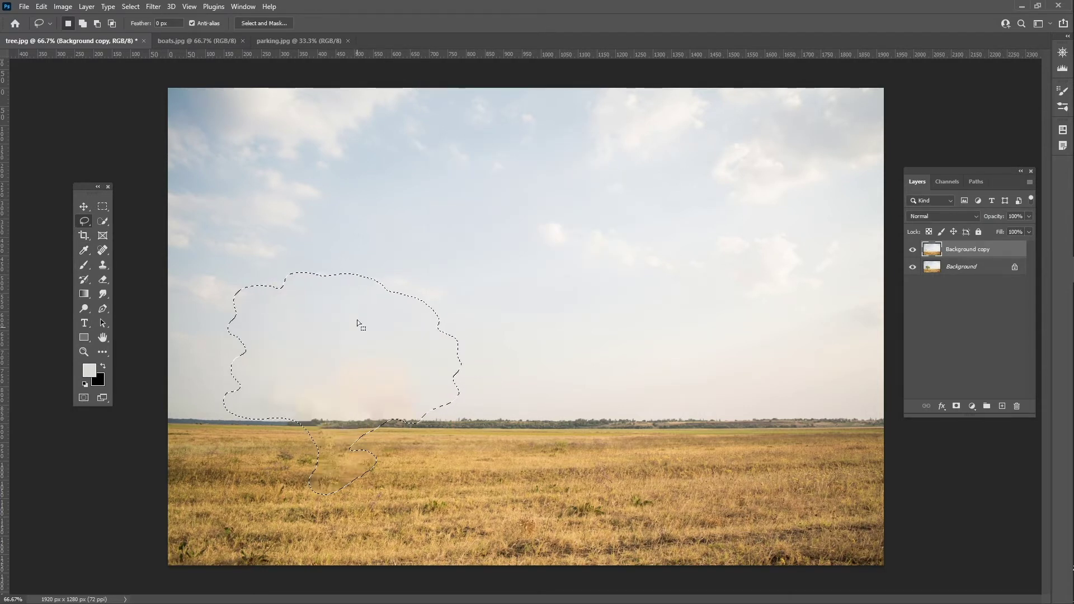
left_click(131, 6)
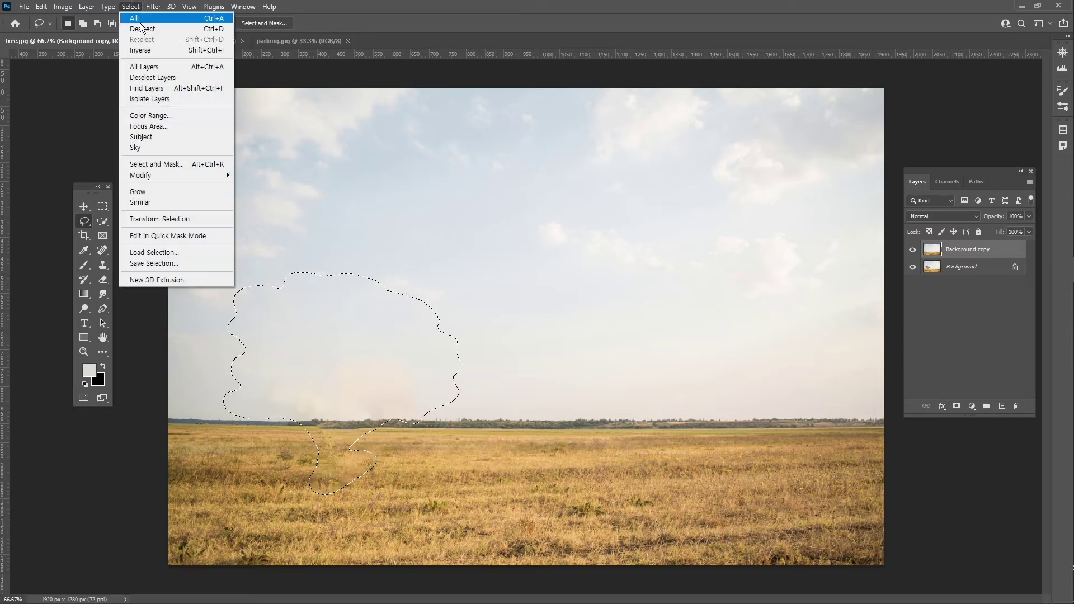
left_click(143, 30)
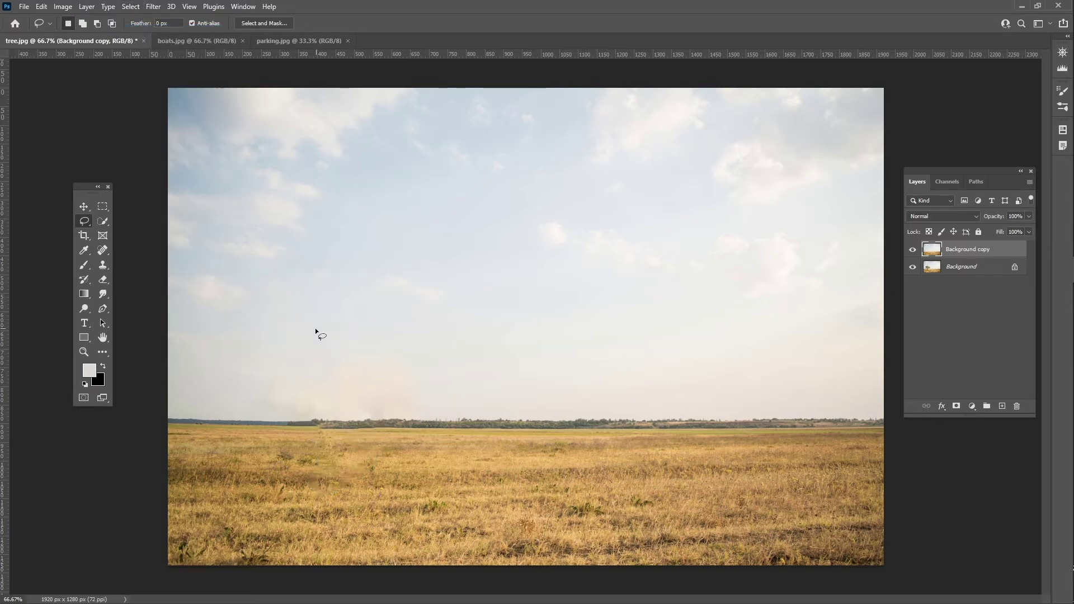
Step: Use the Healing Brush to cover the blurry grass beside the former trunk base with texture sampled from nearby
key("z")
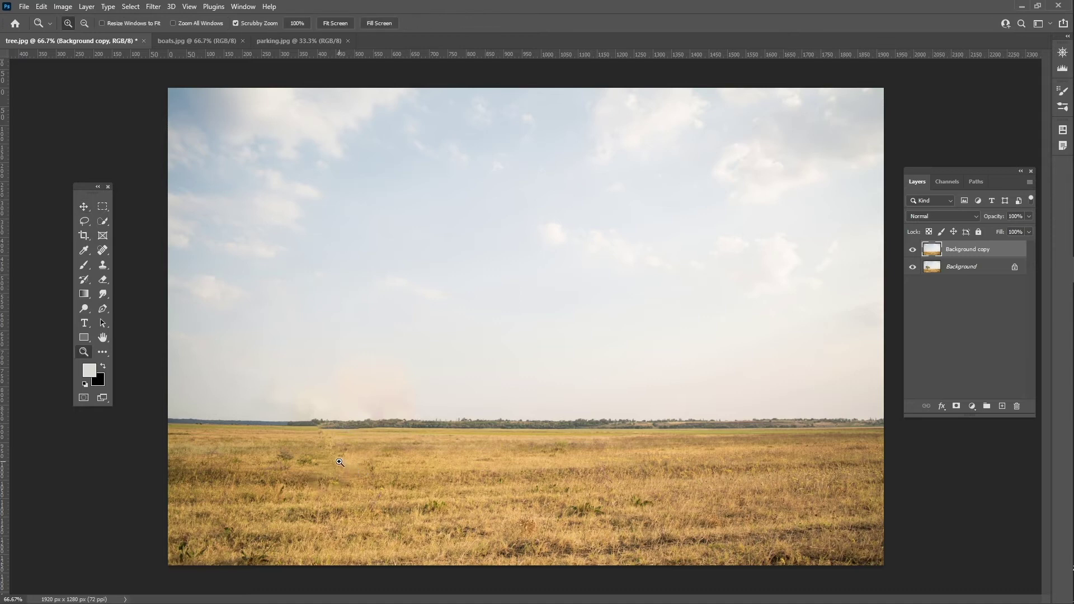
left_click_drag(361, 468, 391, 478)
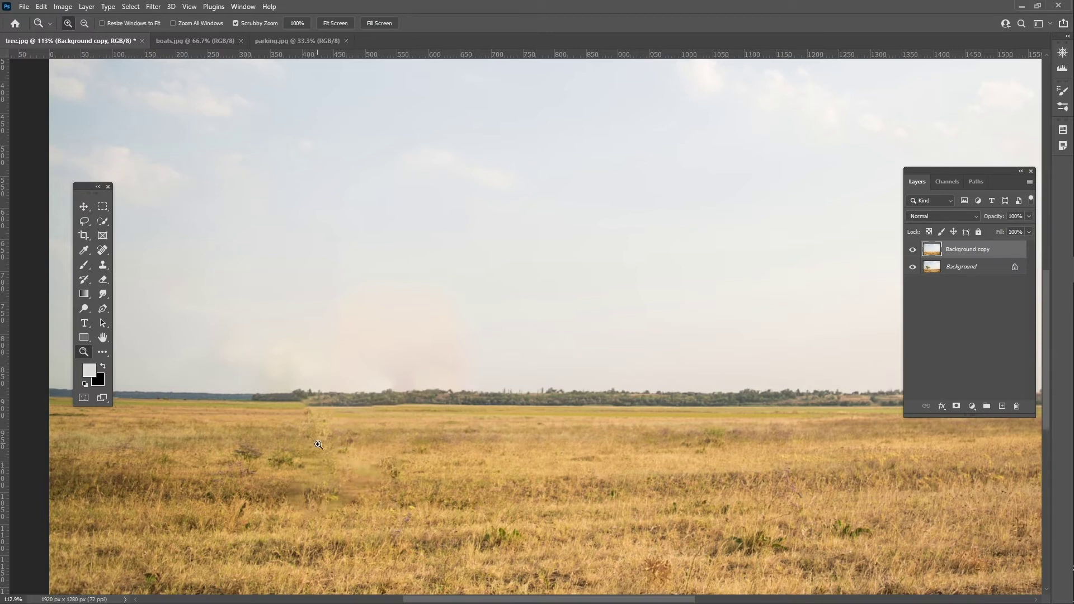
left_click(108, 247)
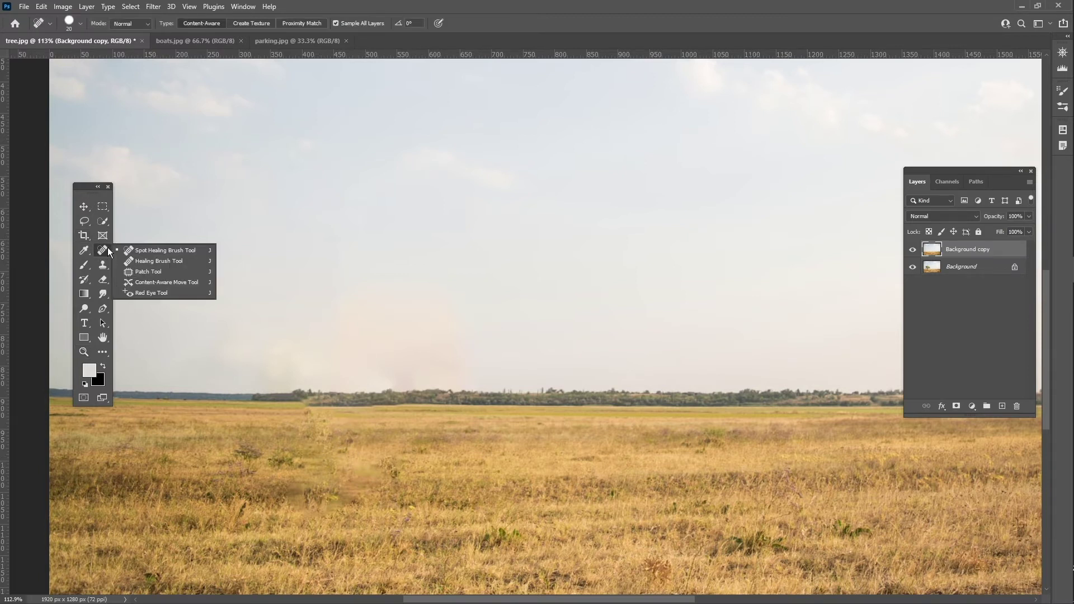
left_click(171, 260)
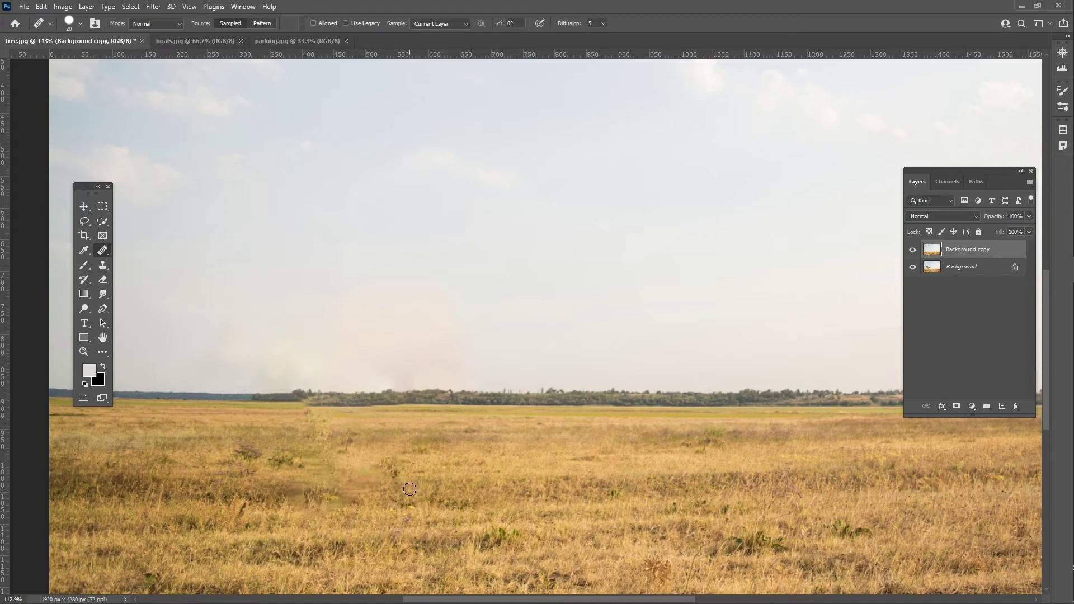
key("alt")
left_click(400, 486, "alt")
mouse_move(393, 477)
left_mouse_down()
mouse_move(357, 480)
mouse_move(371, 492)
left_mouse_up()
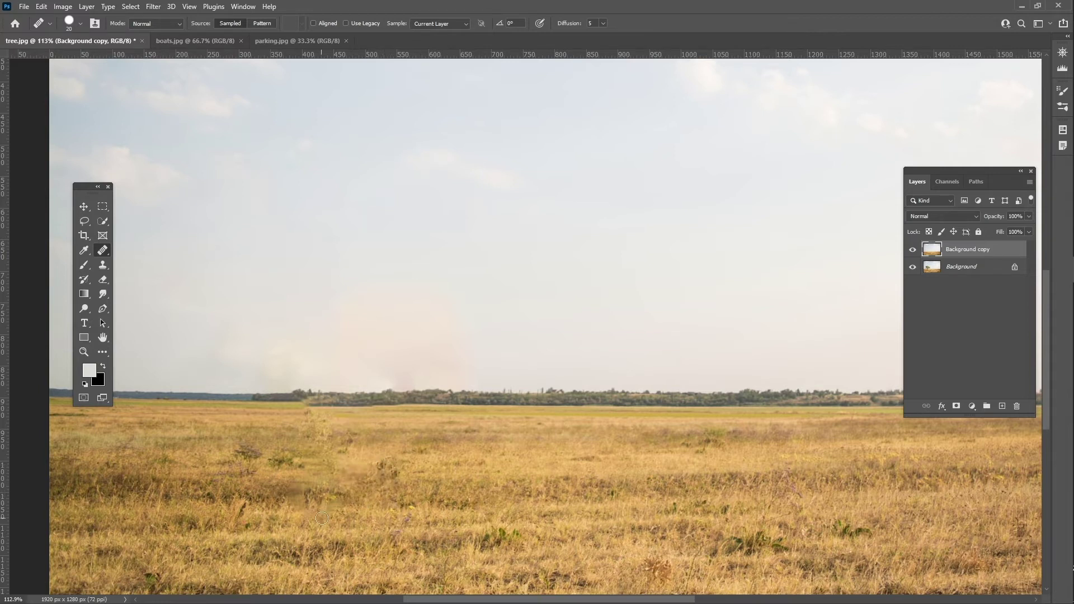
Step: Heal the remaining smudges in the grass where the trunk stood, resampling clean texture from several neighbouring spots
left_click(272, 506, "alt")
mouse_move(302, 505)
left_mouse_down()
mouse_move(308, 484)
mouse_move(322, 496)
mouse_move(311, 516)
left_mouse_up()
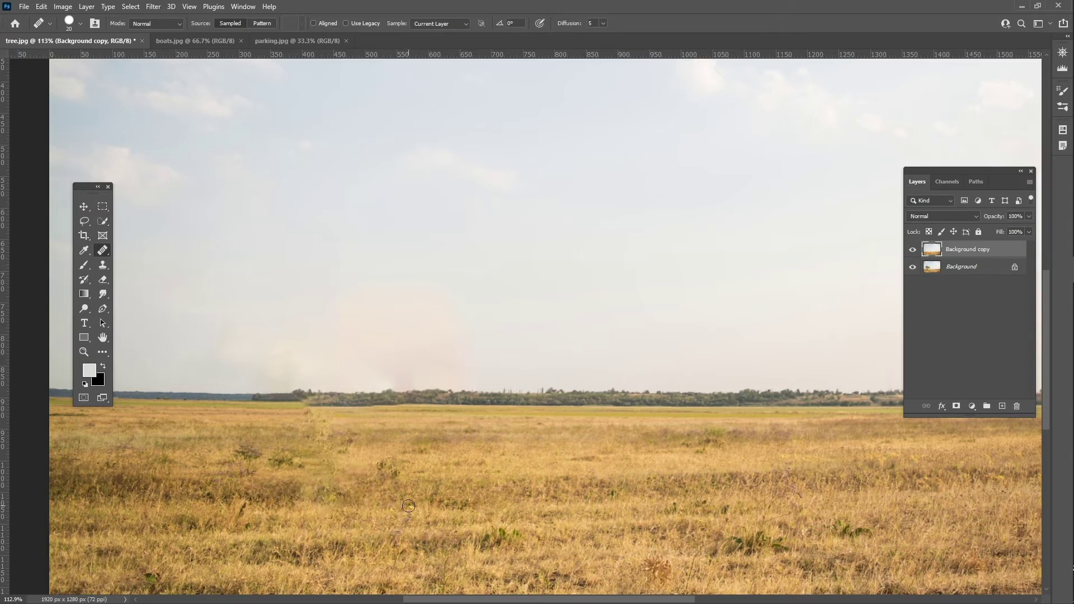
key("alt")
left_click(409, 437, "alt")
key("alt")
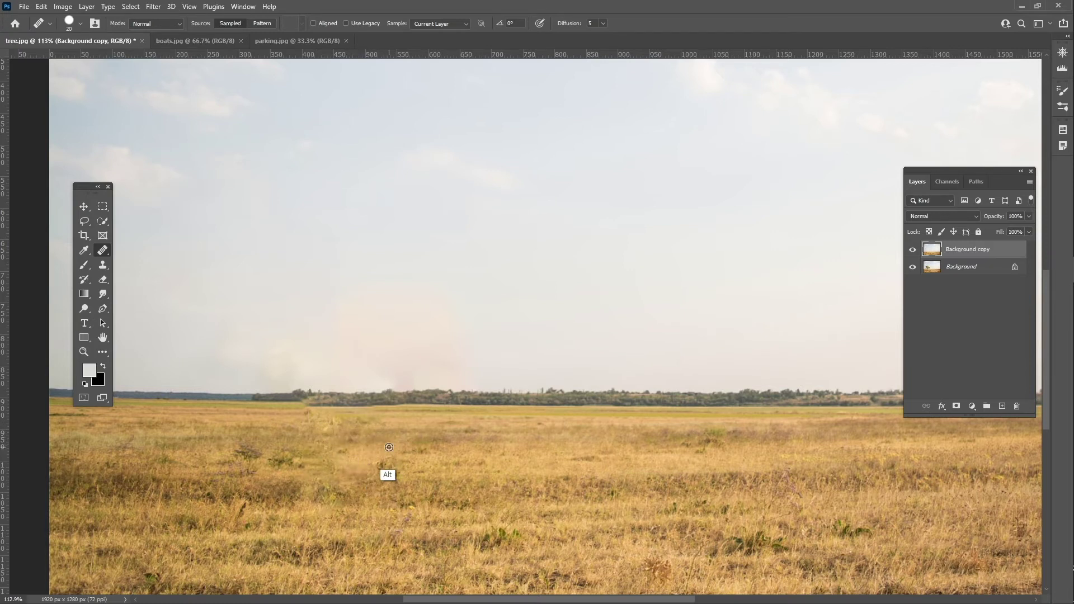
left_click(389, 447, "alt")
Step: Compare the whole retouched picture with the original by toggling the visibility of the Background copy layer
key("z")
key("ctrl+minus")
key("ctrl+minus")
key("ctrl+minus")
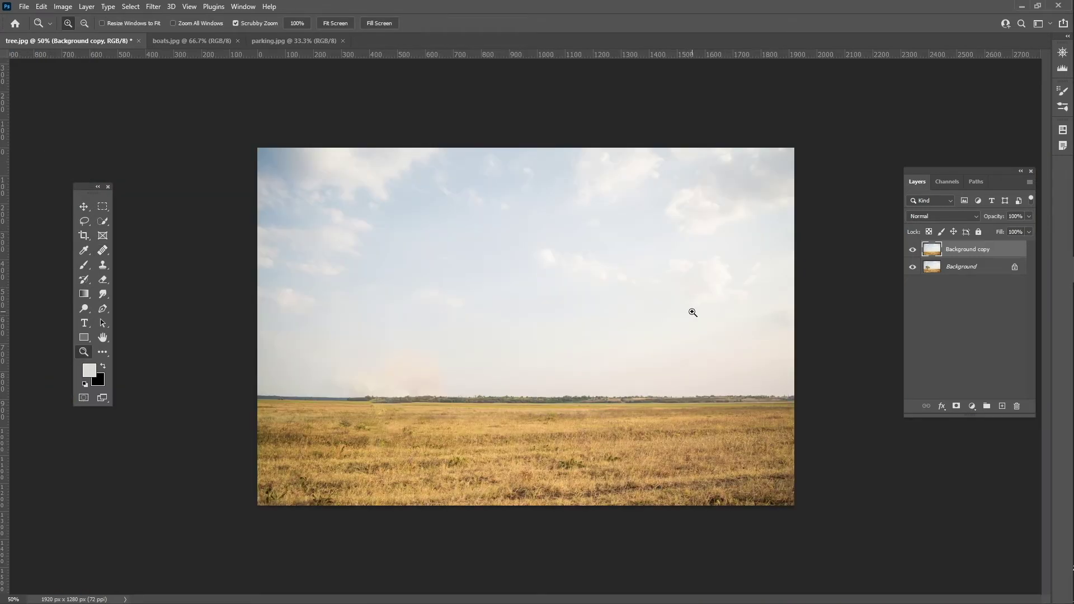
left_click(910, 252)
left_click(910, 252)
left_click(910, 253)
Step: Switch to the boats.jpg document and duplicate its Background layer
left_click(215, 40)
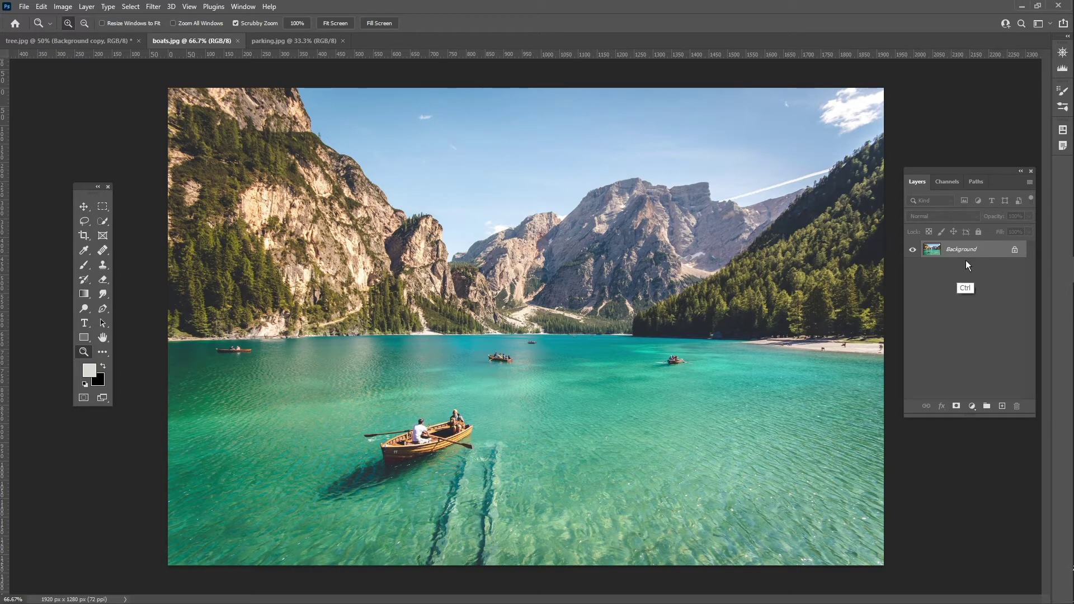
key("ctrl+j")
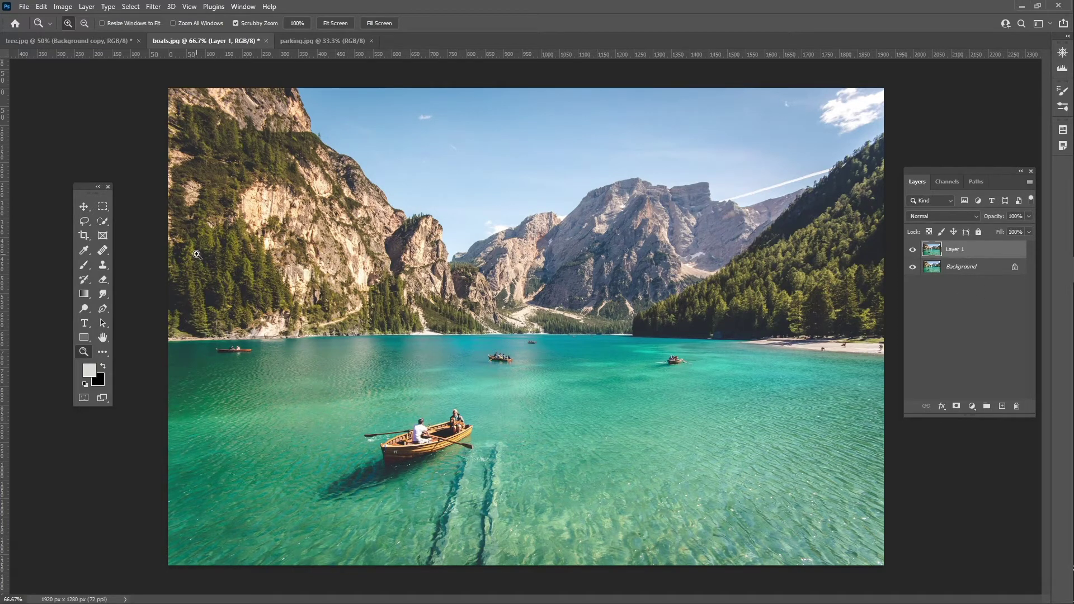
Step: Remove the large foreground rowboat and its shadow by painting over them with the Spot Healing Brush at size 90
left_click(104, 250)
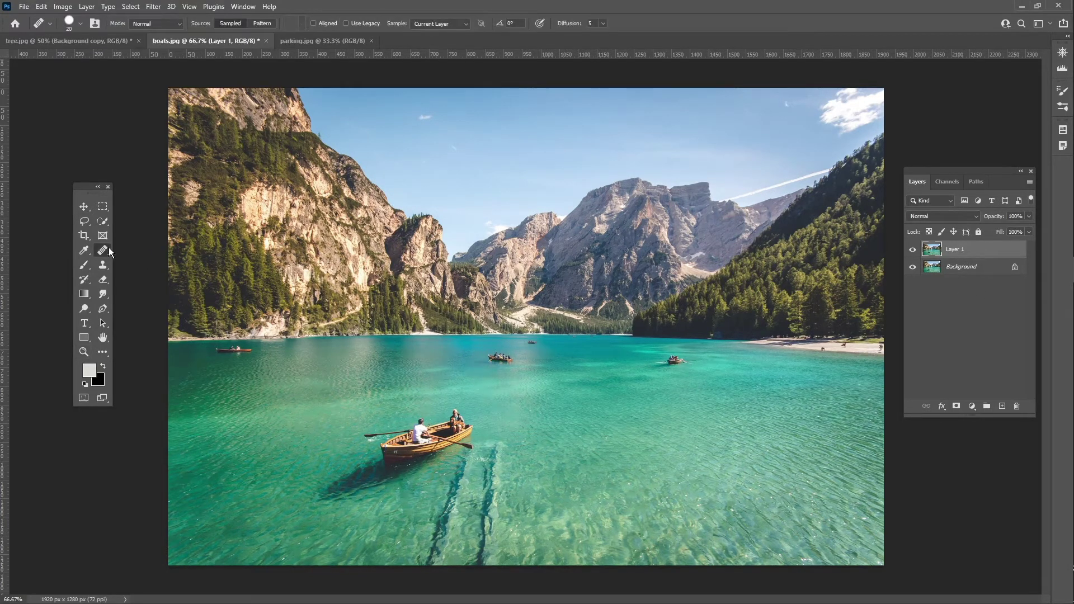
right_click(109, 252)
left_click(156, 249)
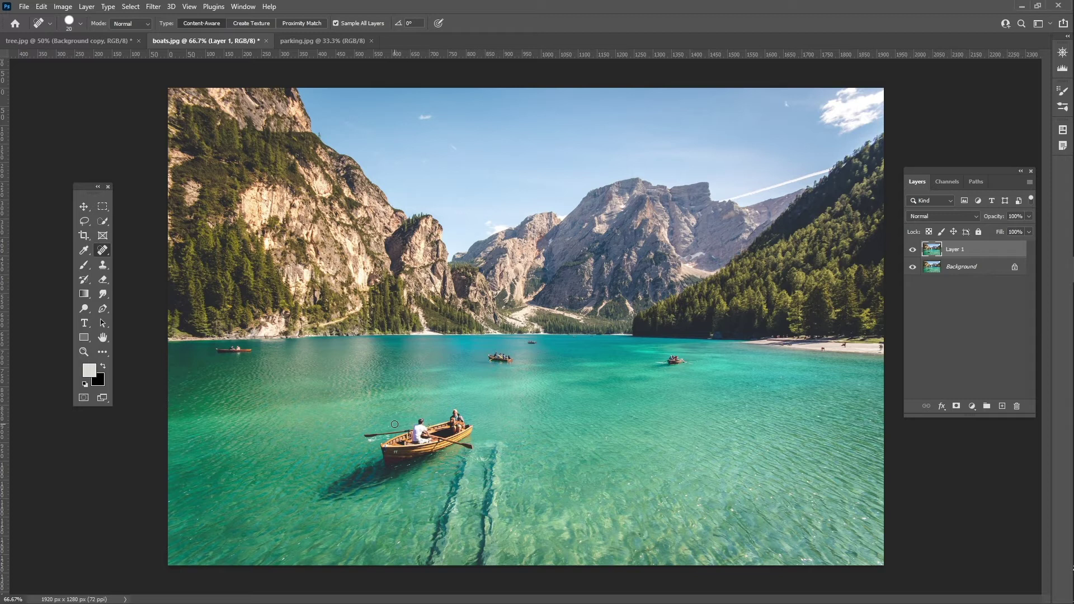
key("bracketright")
key("bracketright")
key("bracketright")
key("bracketright")
key("bracketright")
key("bracketright")
key("bracketright")
mouse_move(462, 421)
left_mouse_down()
mouse_move(439, 427)
mouse_move(460, 421)
mouse_move(398, 441)
mouse_move(474, 444)
mouse_move(458, 422)
mouse_move(383, 458)
mouse_move(382, 437)
mouse_move(404, 434)
mouse_move(334, 491)
mouse_move(438, 443)
mouse_move(446, 451)
mouse_move(351, 495)
mouse_move(316, 498)
left_mouse_up()
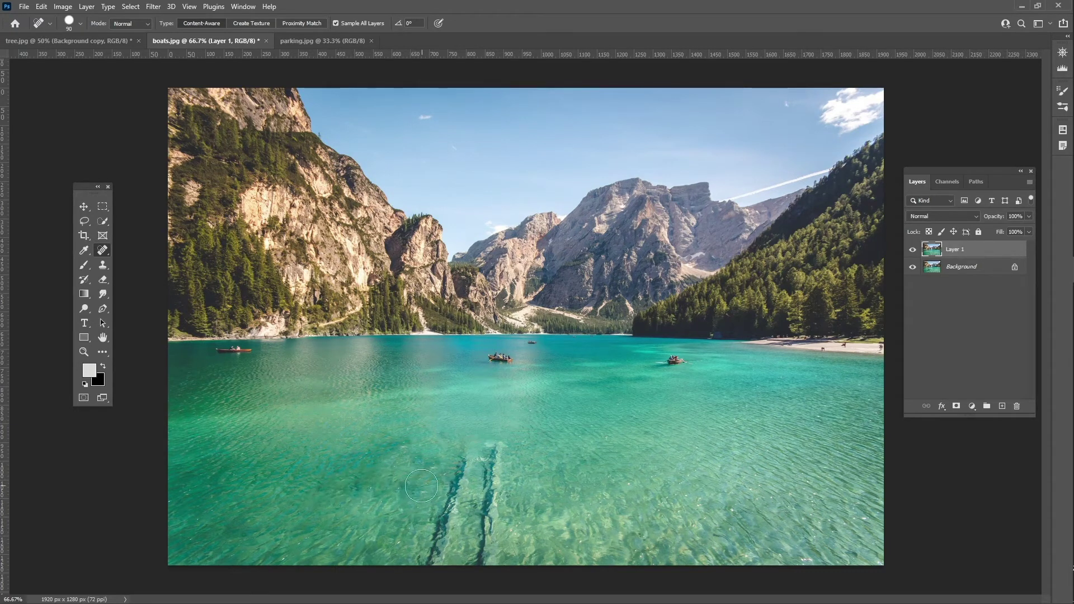
left_click_drag(460, 422, 457, 404)
left_click_drag(358, 484, 357, 484)
Step: Try to remove the small boat in the middle of the lake with the Spot Healing Brush
left_click_drag(493, 356, 500, 358)
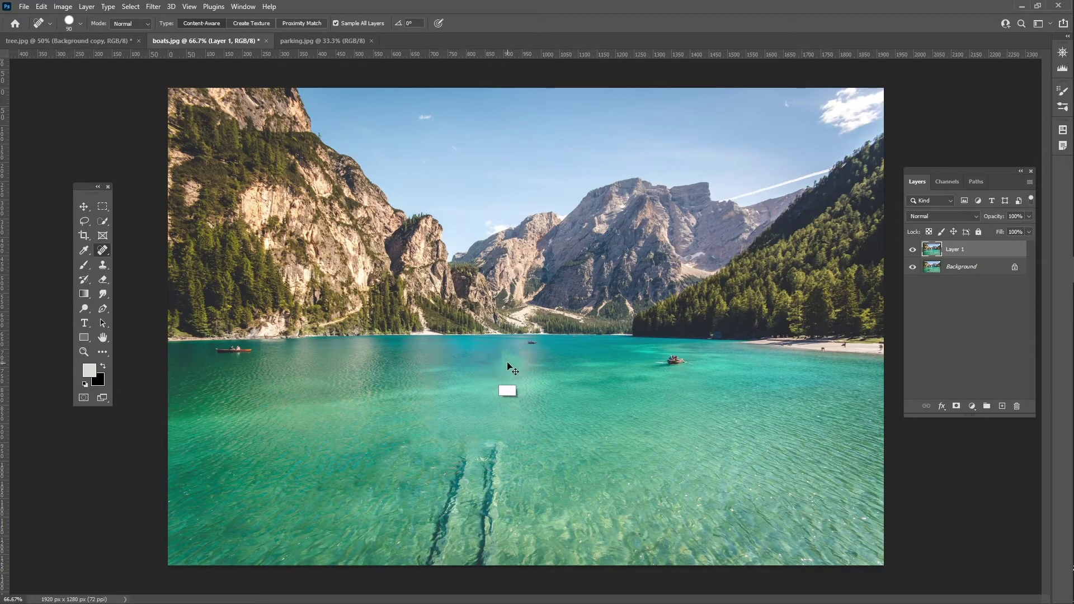
key("ctrl+z")
Step: Draw a loose Lasso selection around the small rowboat on the right side of the lake
left_click(84, 223)
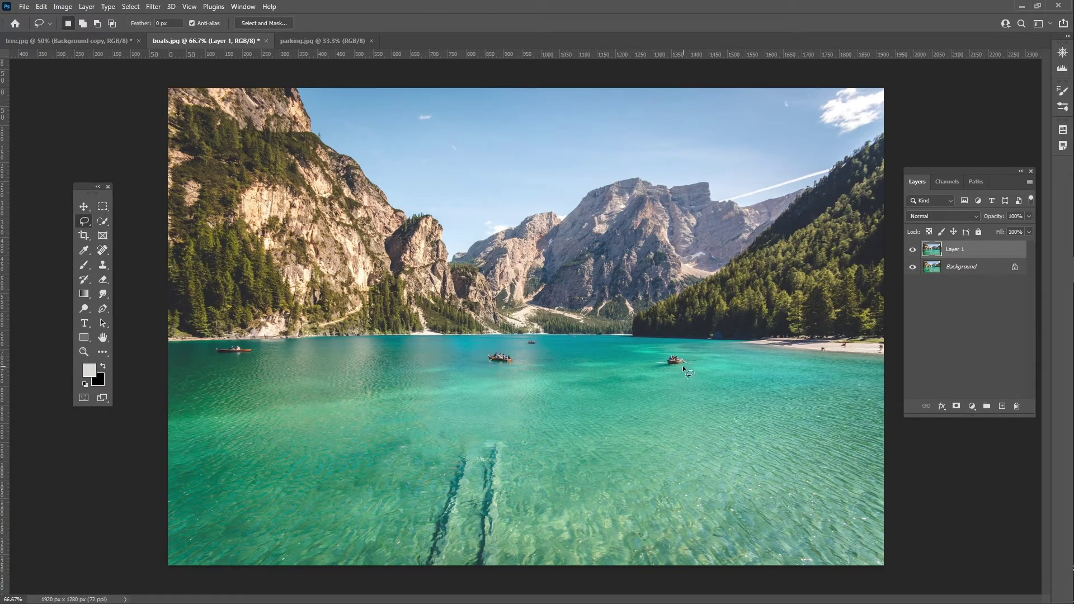
left_click_drag(670, 356, 692, 369)
key("z")
left_click_drag(697, 370, 684, 370)
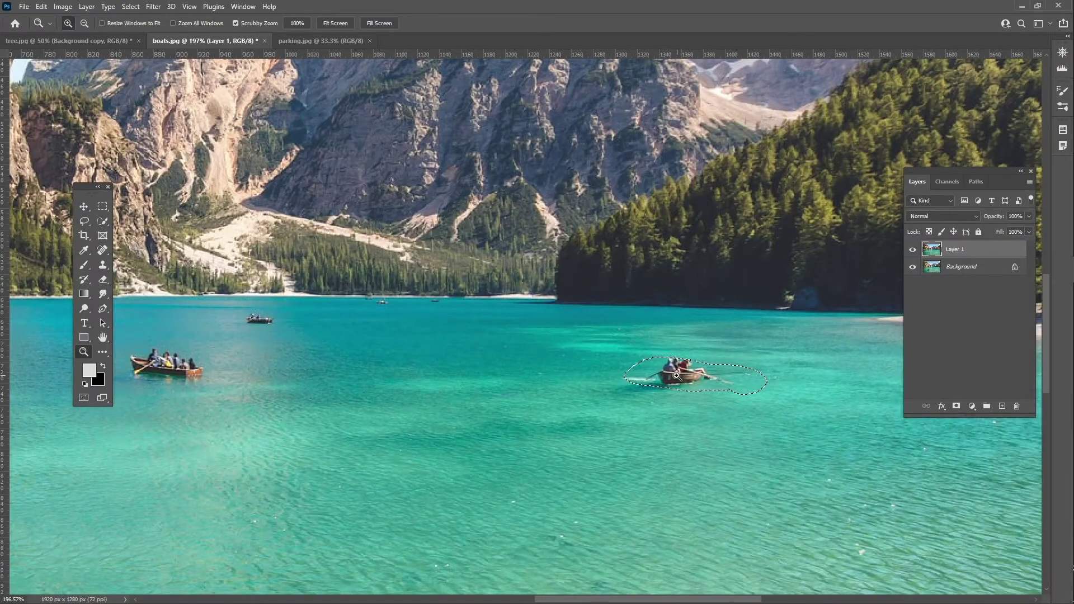
Step: Refine the rowboat selection by adding room above the passengers and beside the oar, and trimming excess water along its edge
key("l")
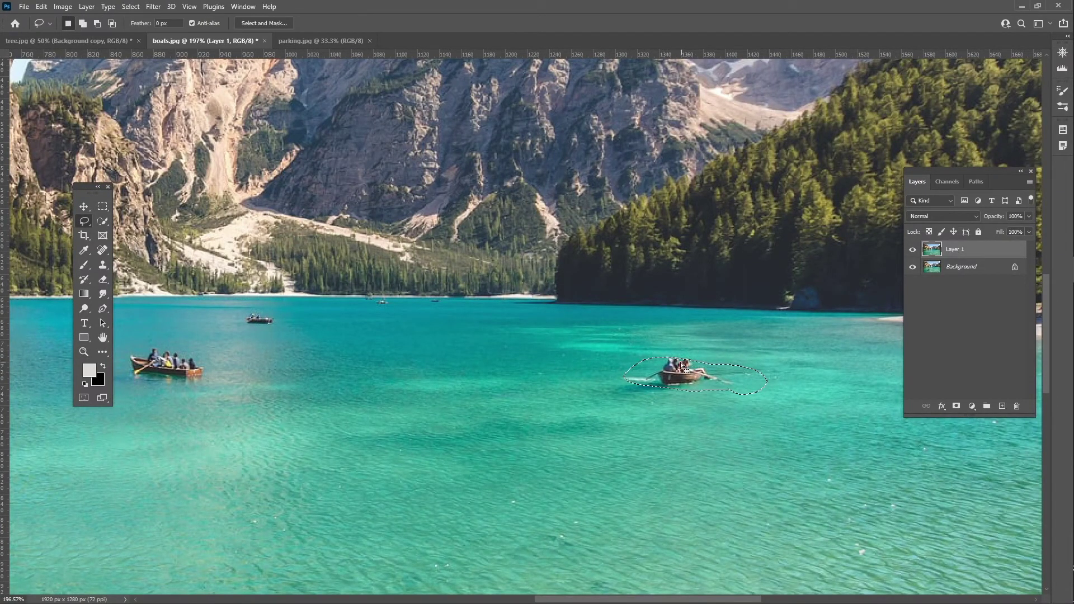
key("shift")
key("alt")
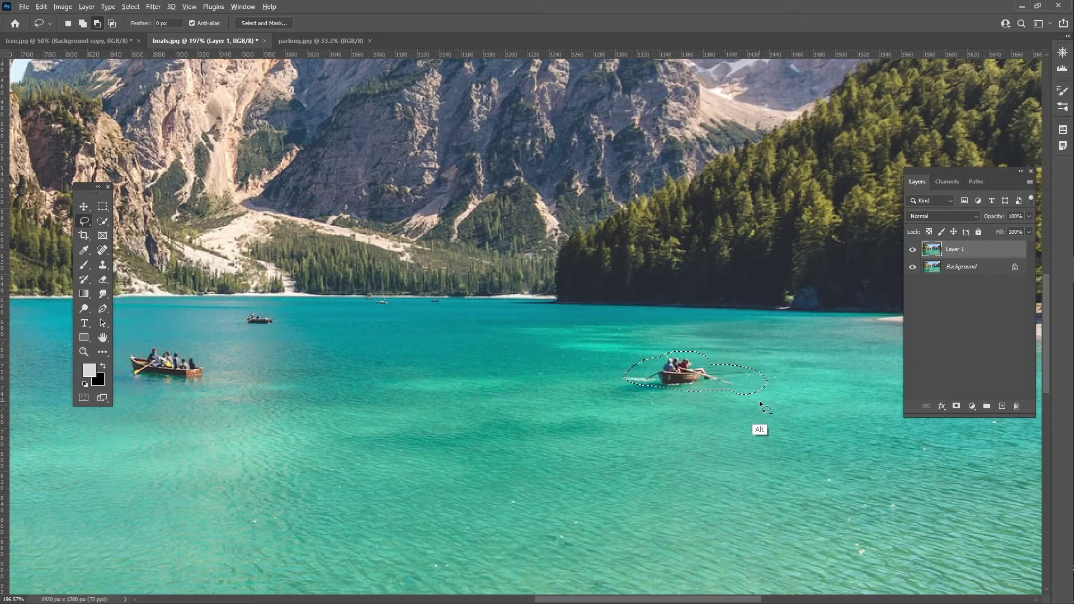
left_click_drag(776, 407, 744, 393)
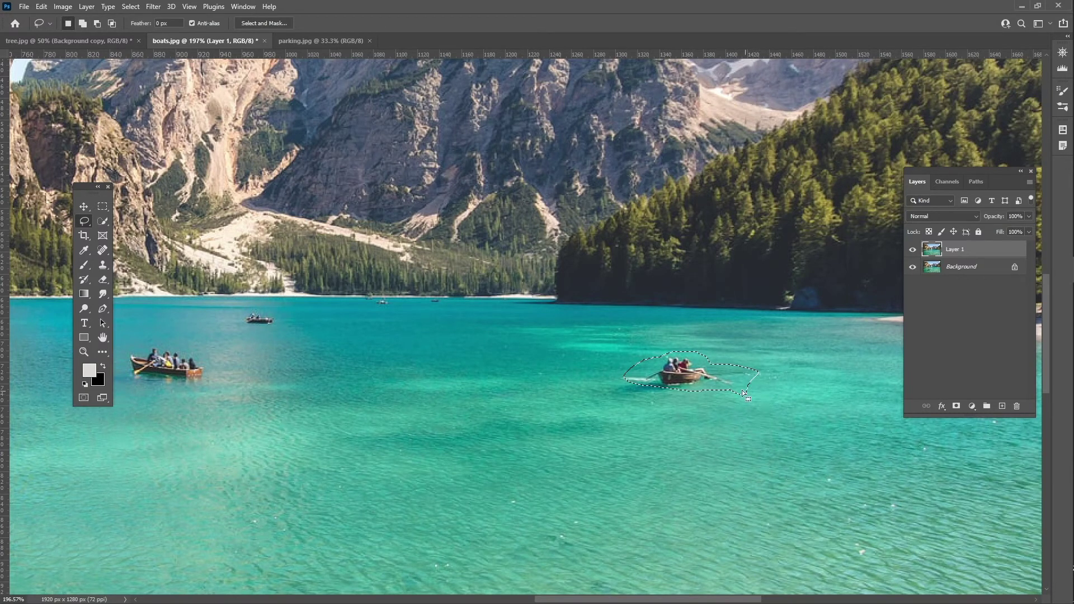
key("shift")
key("alt")
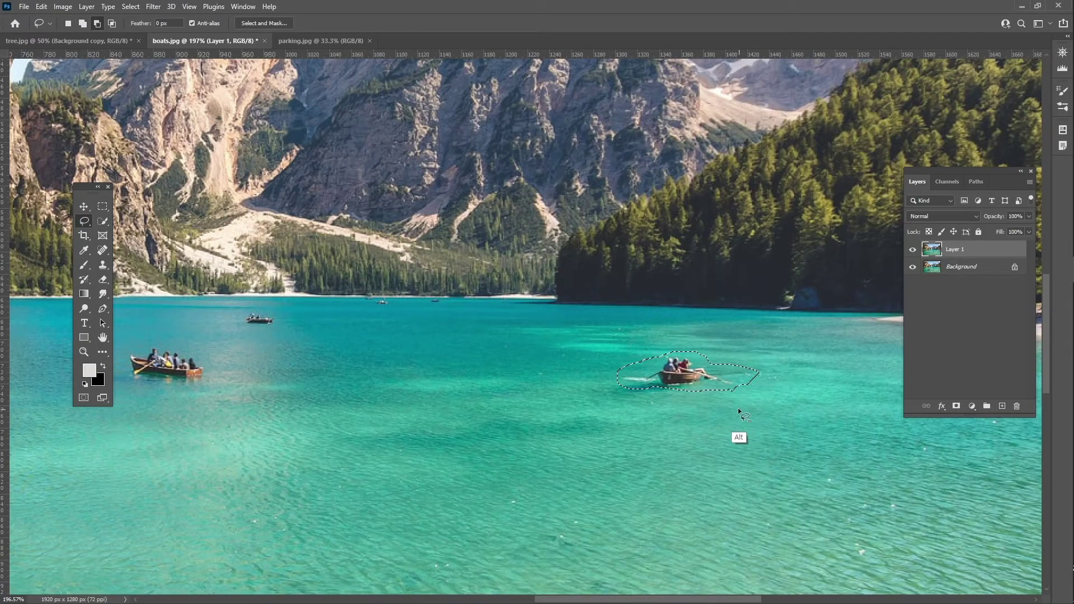
left_click_drag(744, 405, 694, 392)
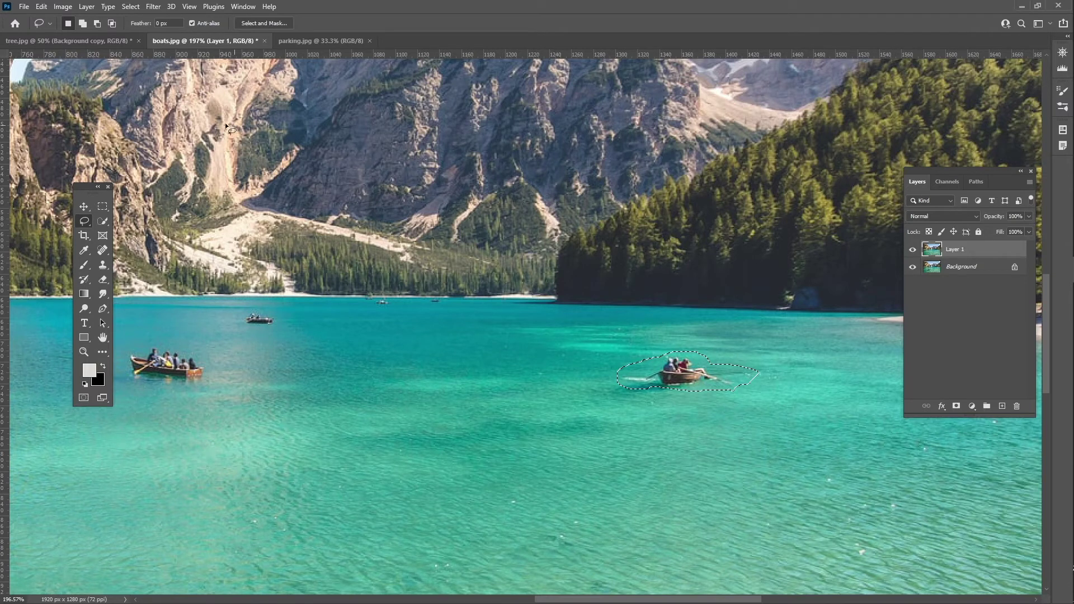
Step: Fill the rowboat selection using Content-Aware contents with Color Adaptation at 100% opacity, and deselect
left_click(44, 10)
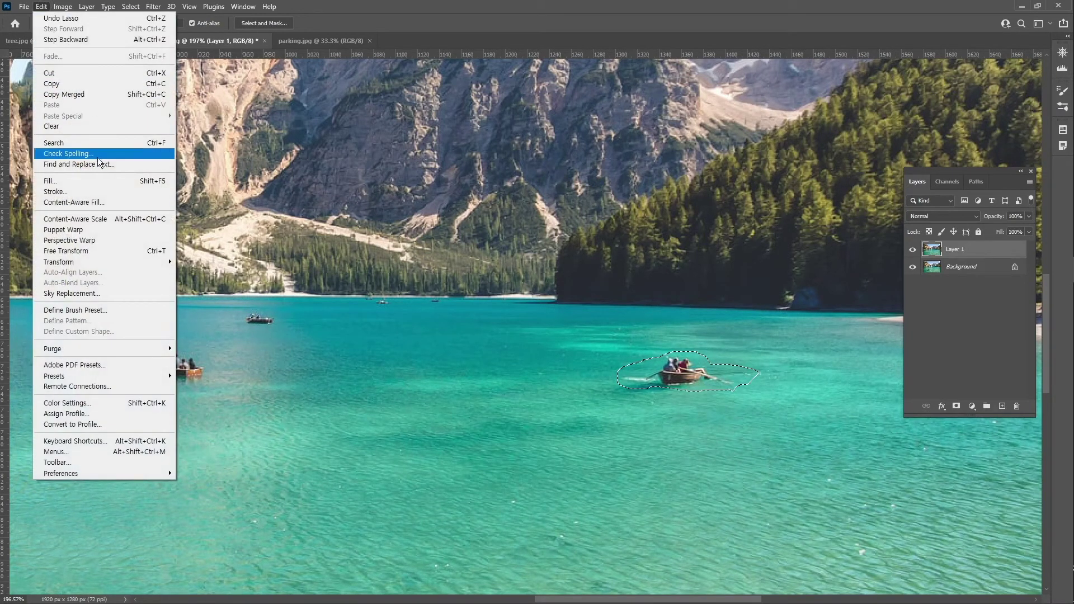
left_click(113, 181)
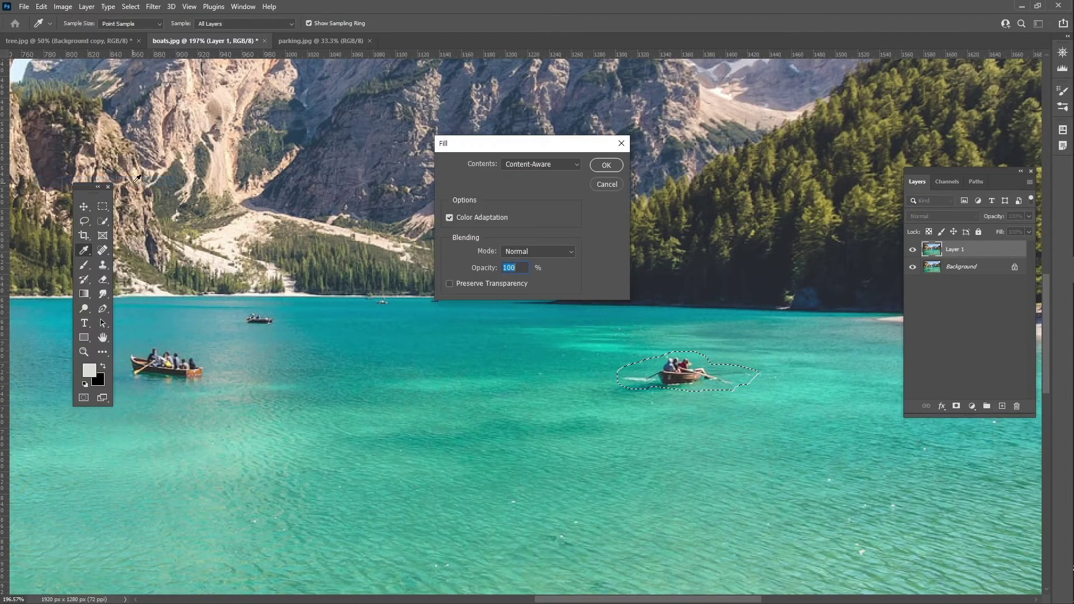
left_click(609, 165)
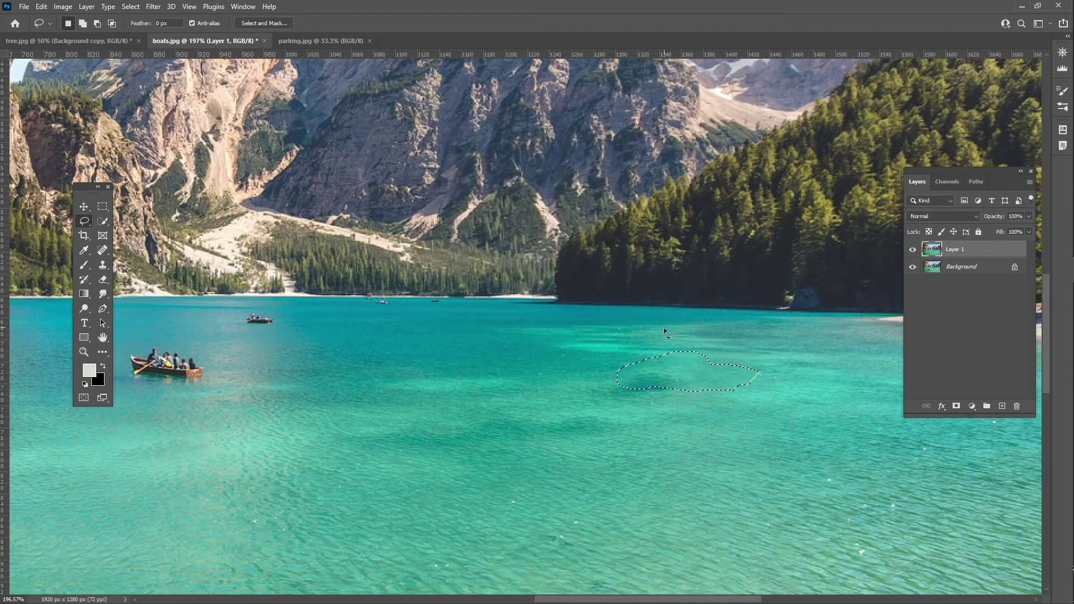
key("z")
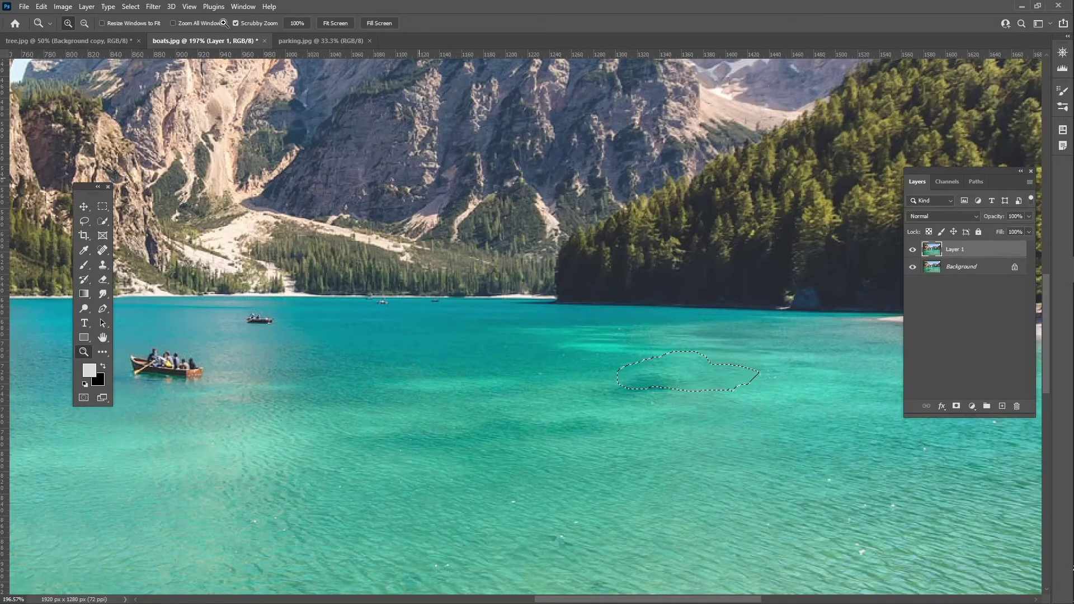
left_click(128, 6)
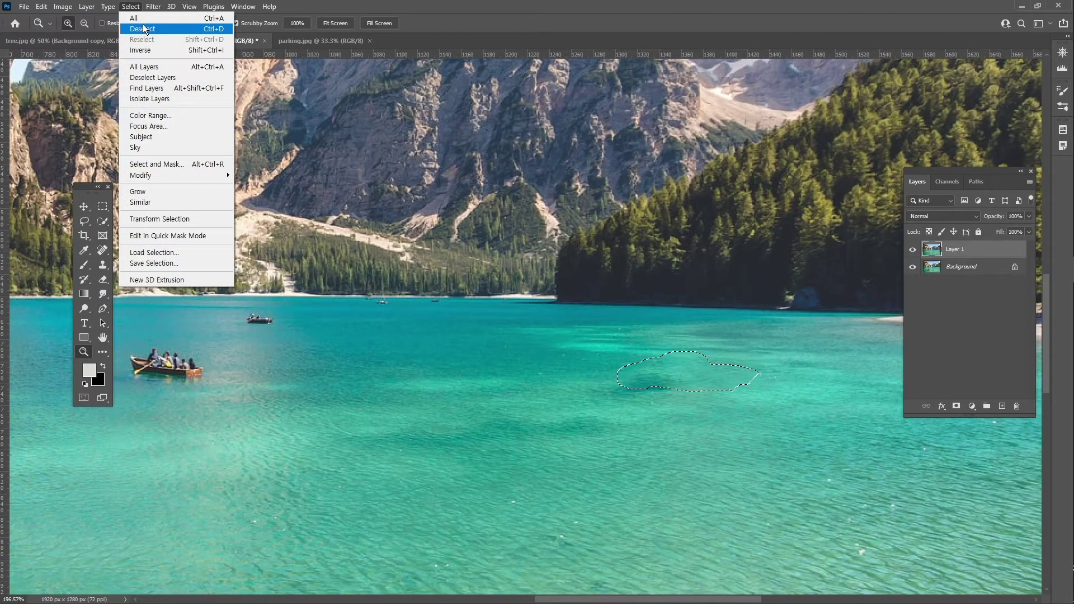
left_click(146, 29)
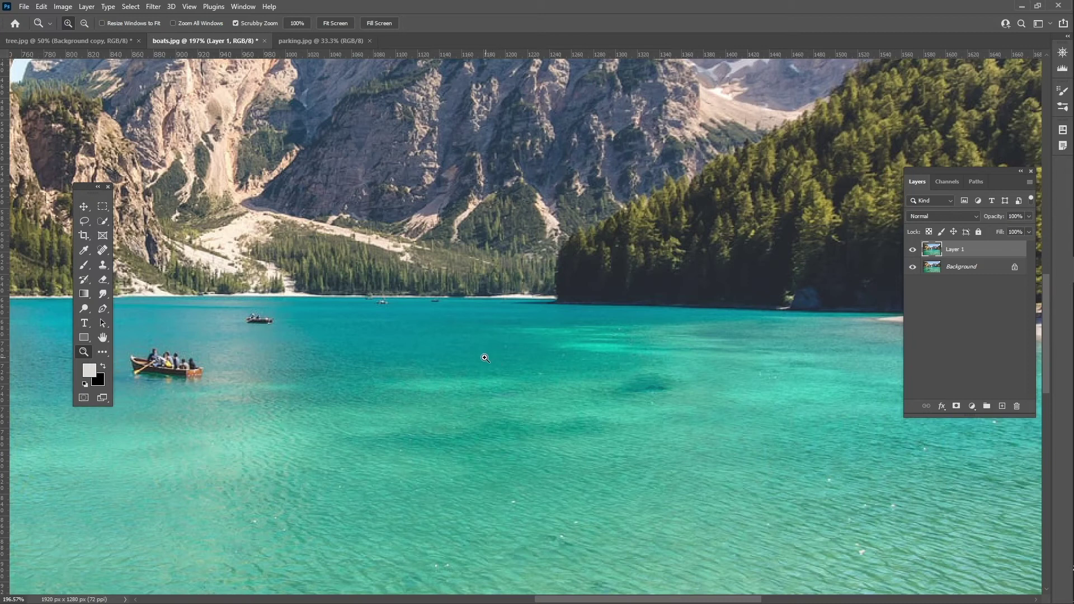
Step: Lasso the small passenger boat in the middle of the lake, replace it with a Content-Aware fill, and deselect
left_click_drag(485, 358, 432, 357)
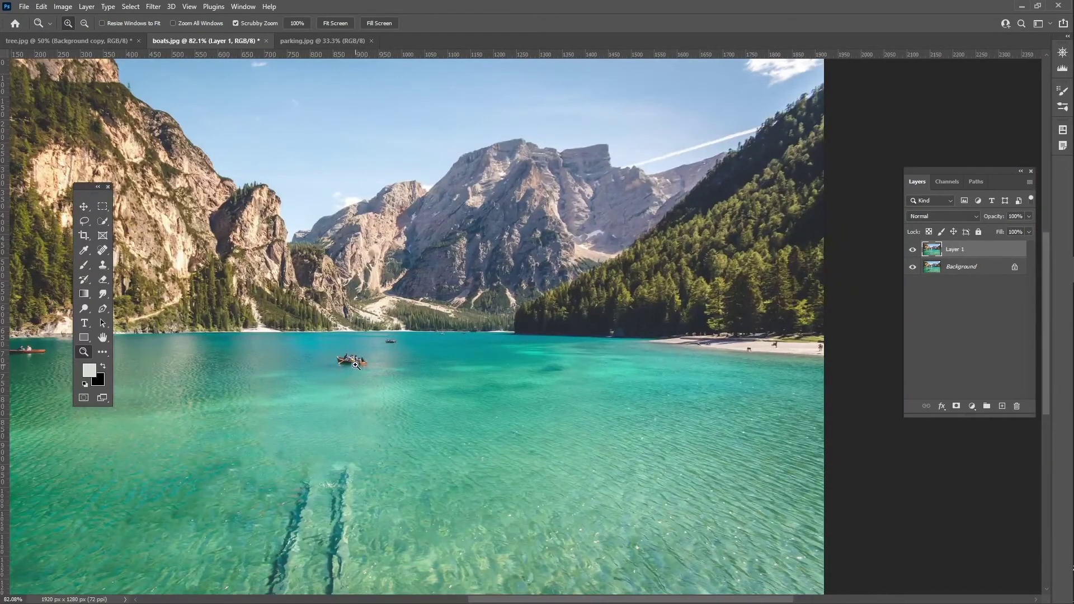
left_click_drag(356, 365, 408, 371)
key("l")
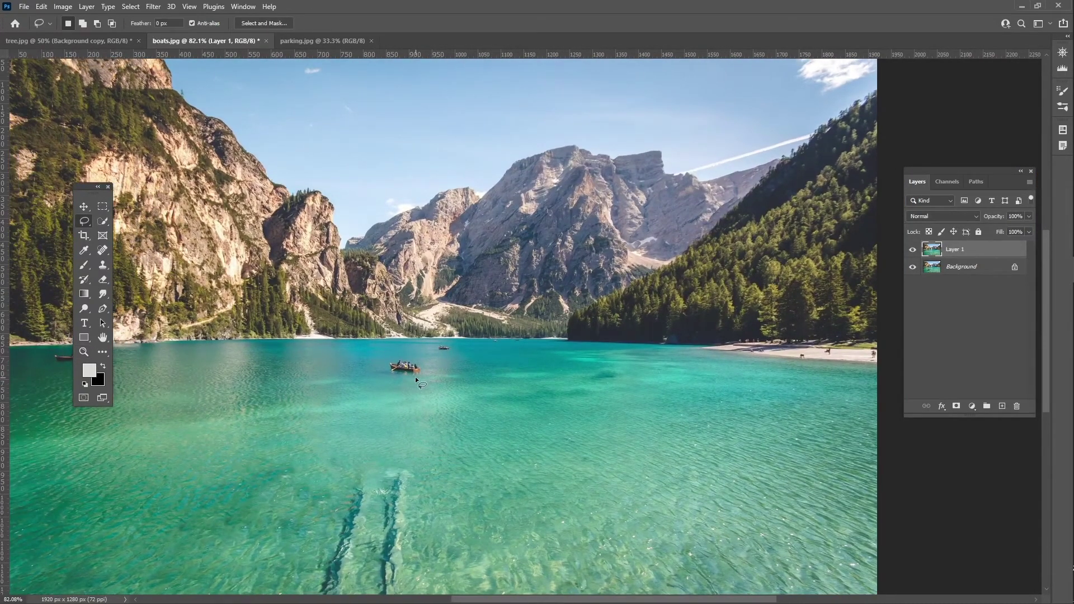
left_click_drag(419, 381, 428, 369)
key("shift")
key("shift+BackSpace")
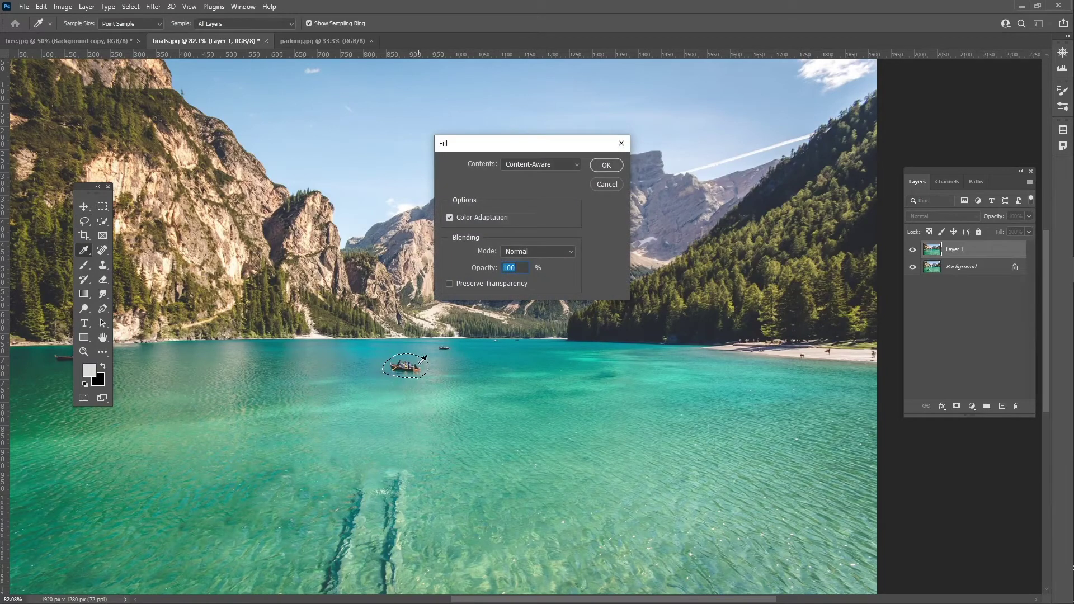
key("Return")
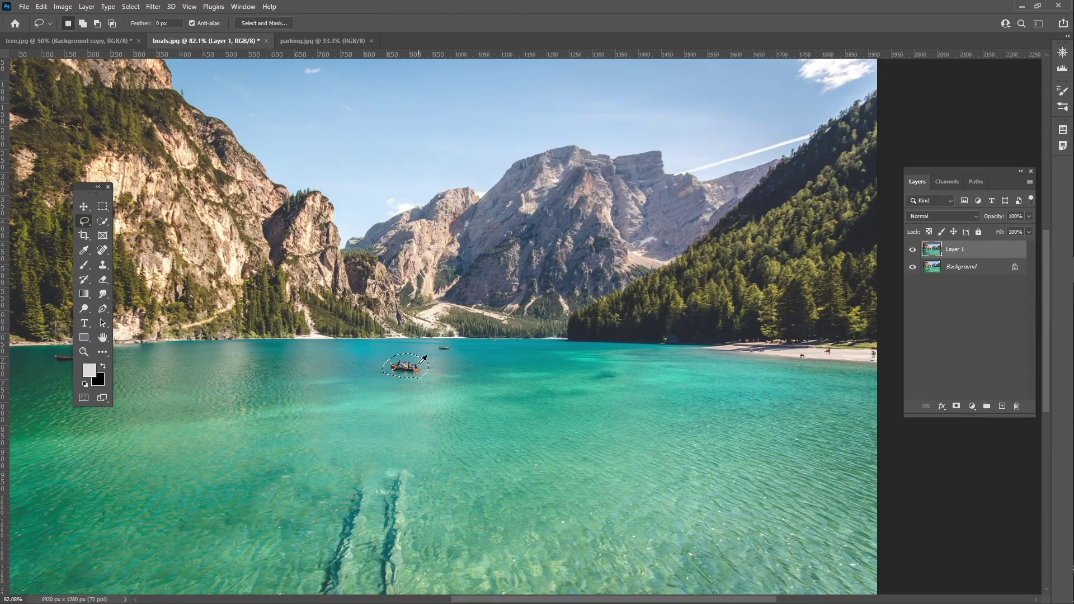
key("ctrl+d")
Step: Lasso the tiny distant boat near the far shore and replace it with a Content-Aware fill
left_click_drag(448, 351, 450, 352)
key("shift+BackSpace")
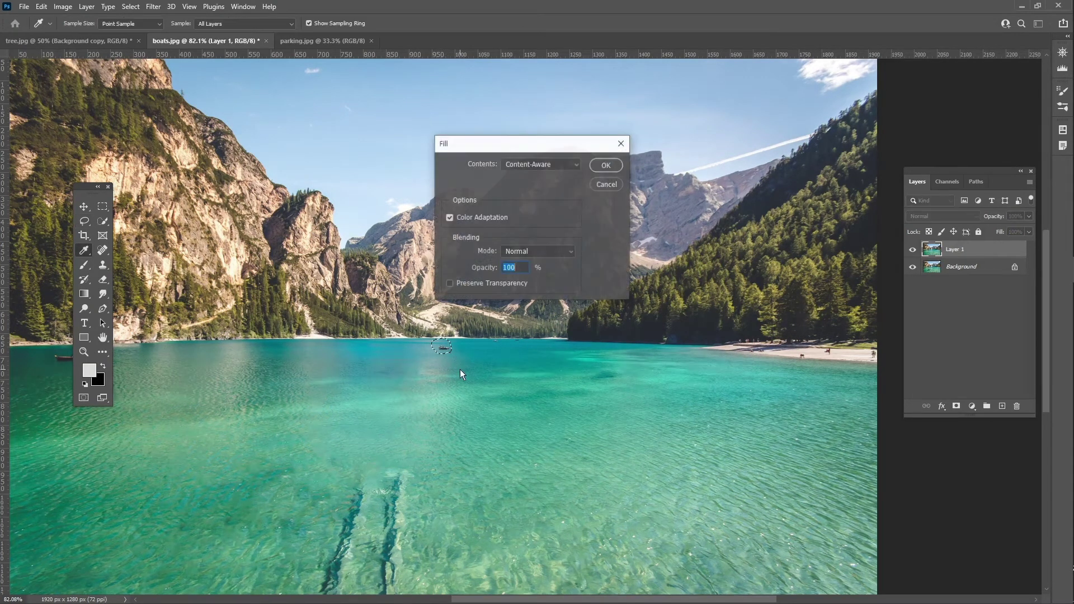
key("Return")
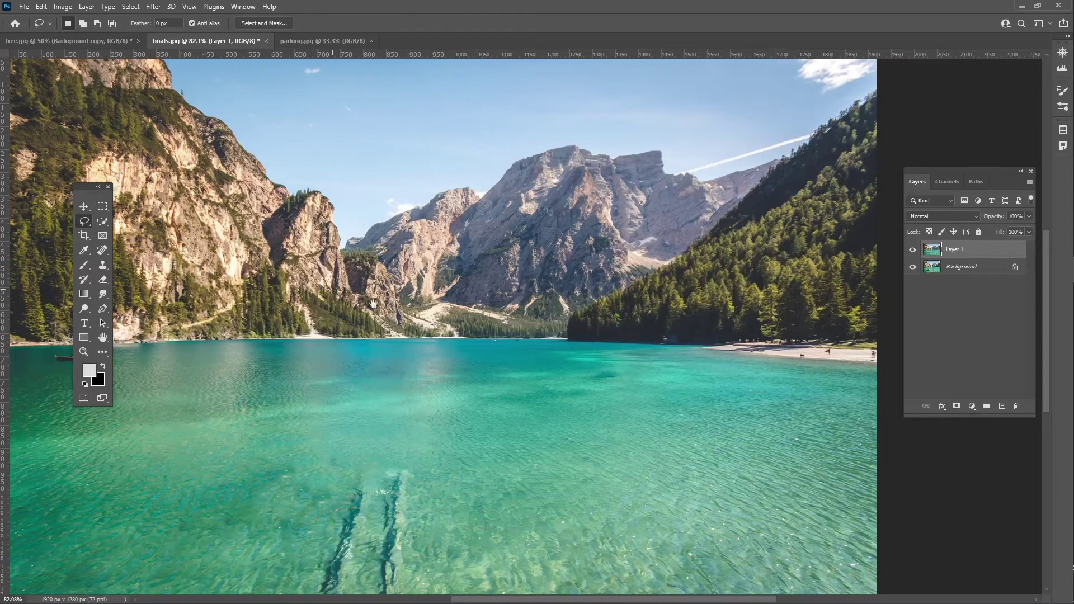
Step: Lasso the red boat near the left shore of the lake, replace it with a Content-Aware fill, and deselect
left_click_drag(333, 288, 474, 305)
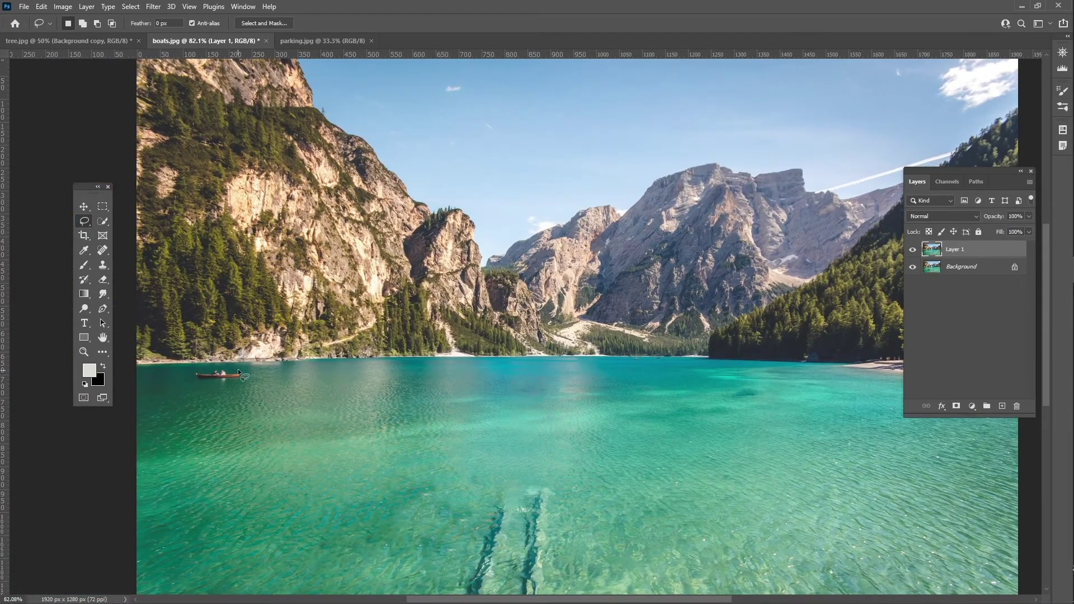
mouse_move(240, 383)
left_mouse_down()
mouse_move(189, 381)
mouse_move(191, 371)
mouse_move(241, 385)
left_mouse_up()
key("shift")
key("shift+BackSpace")
key("Return")
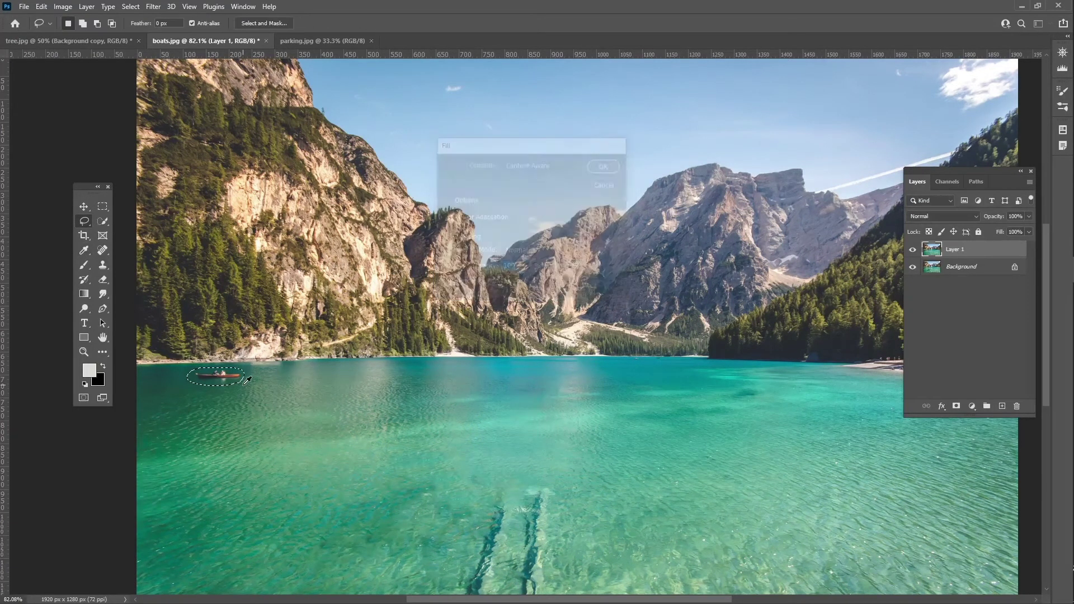
key("ctrl+d")
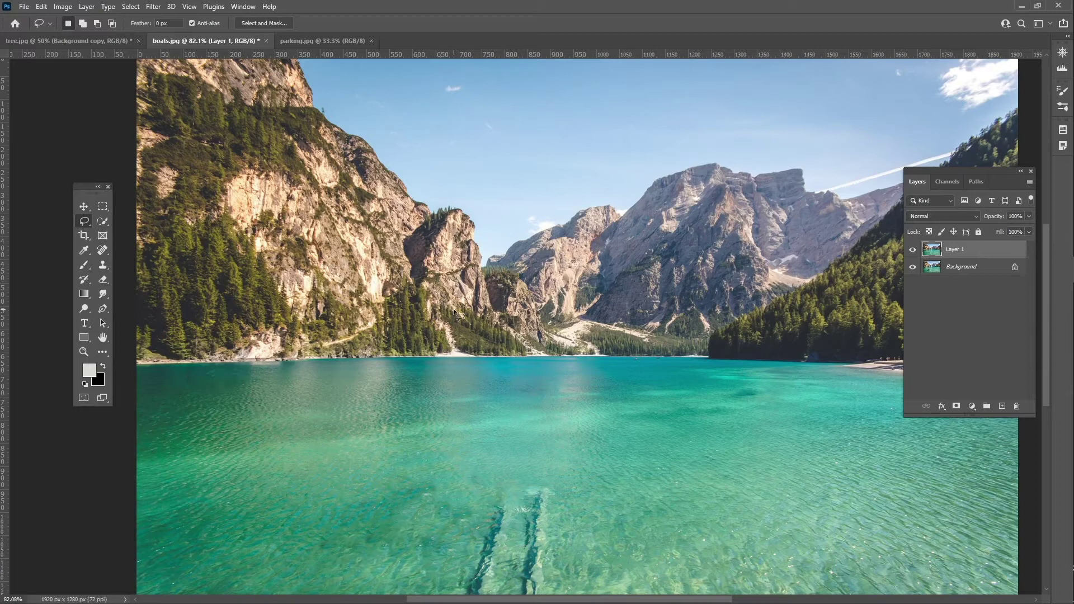
Step: Paint over the dark patch left on the right side of the lake using a smaller Spot Healing Brush
scroll(712, 409, "right", 1)
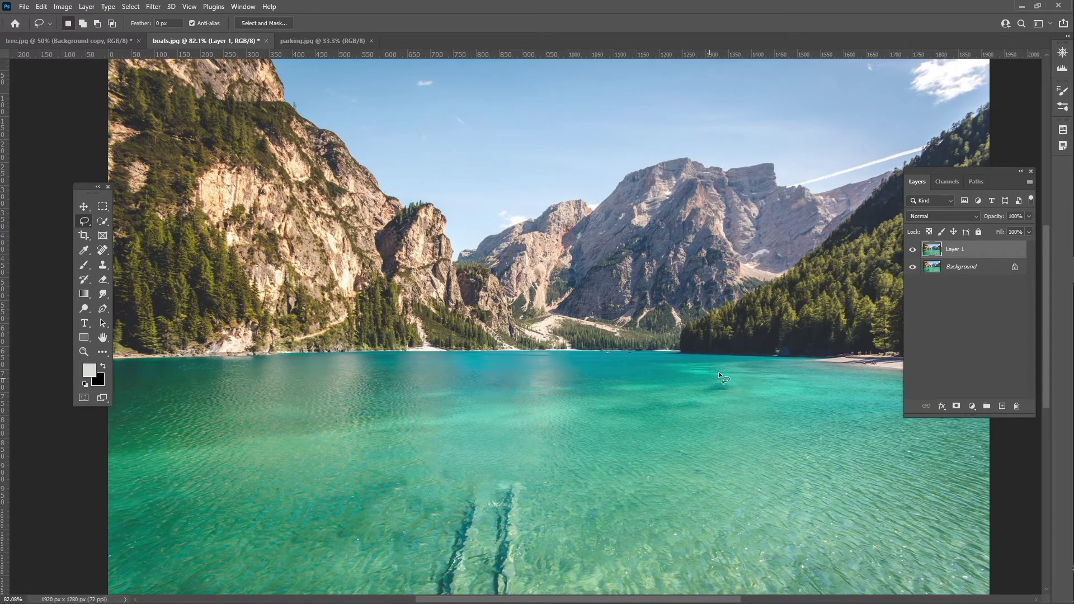
left_click(102, 251)
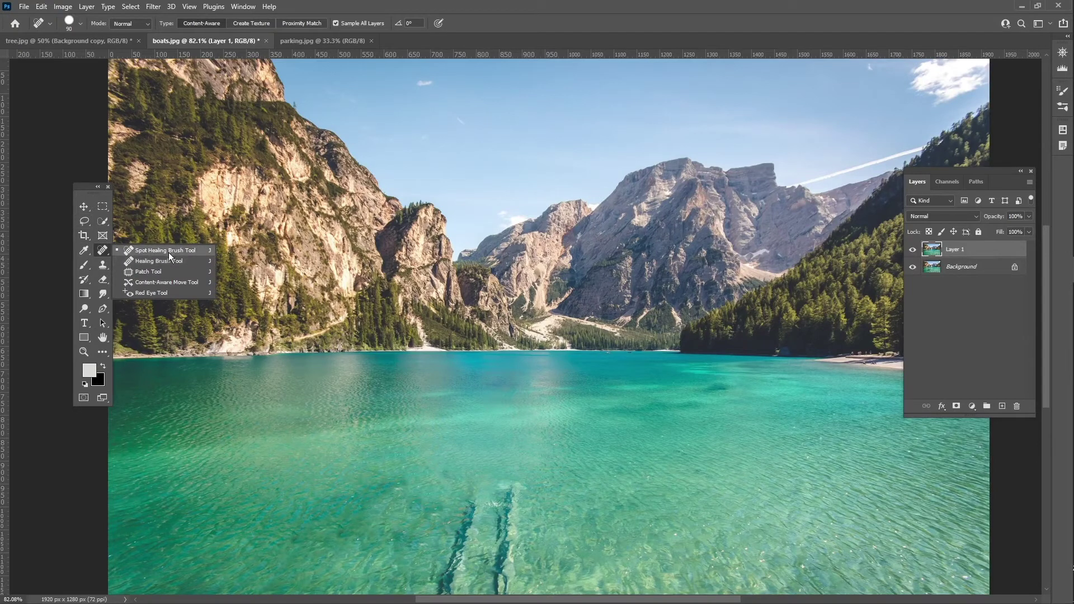
left_click(169, 253)
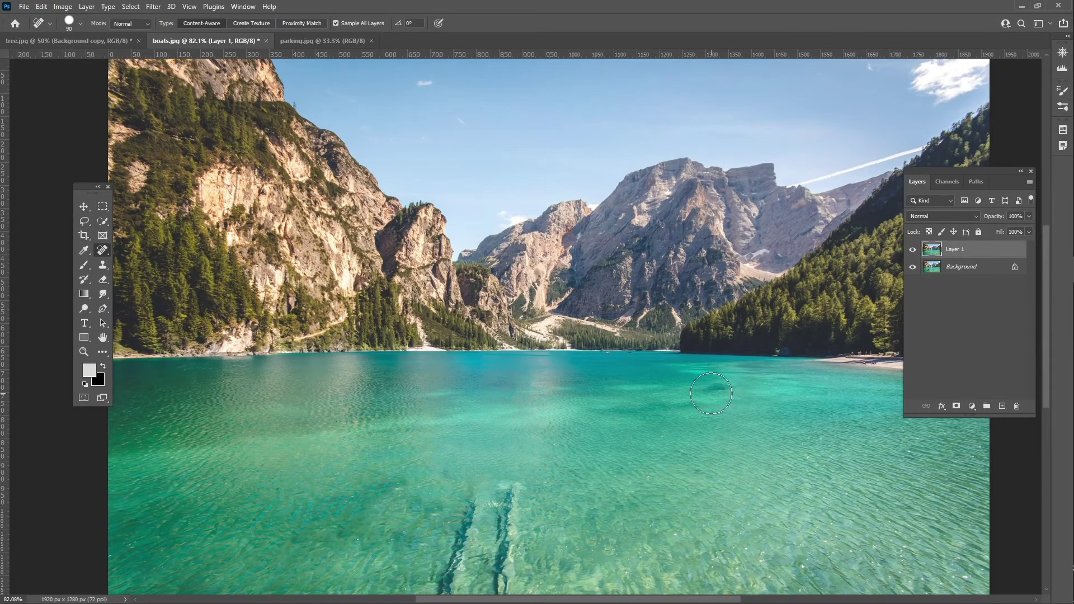
key("bracketleft")
key("bracketleft")
key("bracketleft")
key("bracketleft")
left_click_drag(713, 391, 727, 393)
Step: Compare the retouched lake with the original photo by hiding and showing Layer 1
key("z")
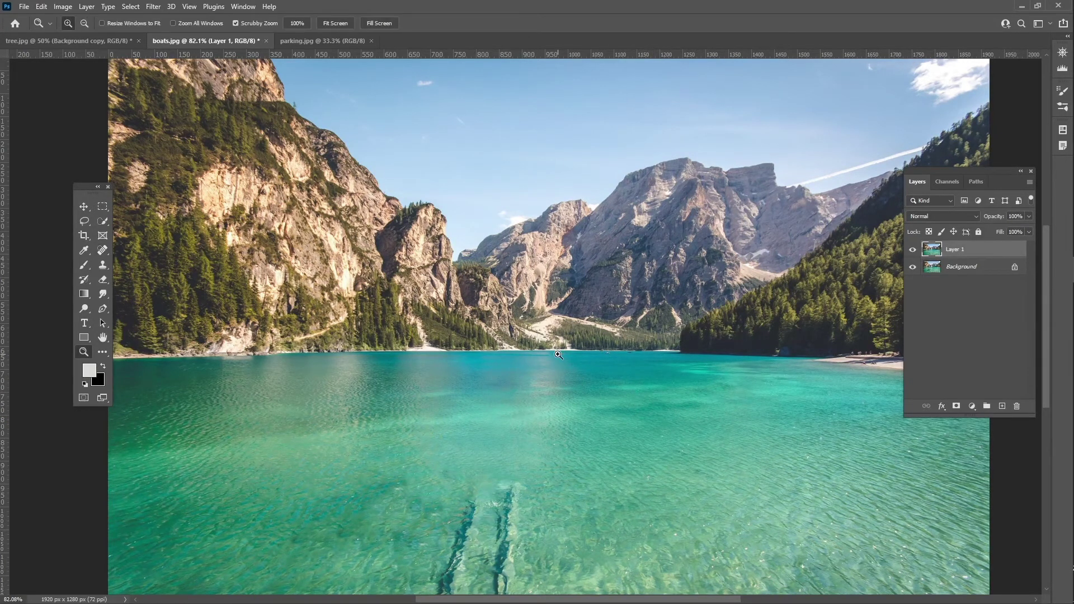
left_click(558, 354)
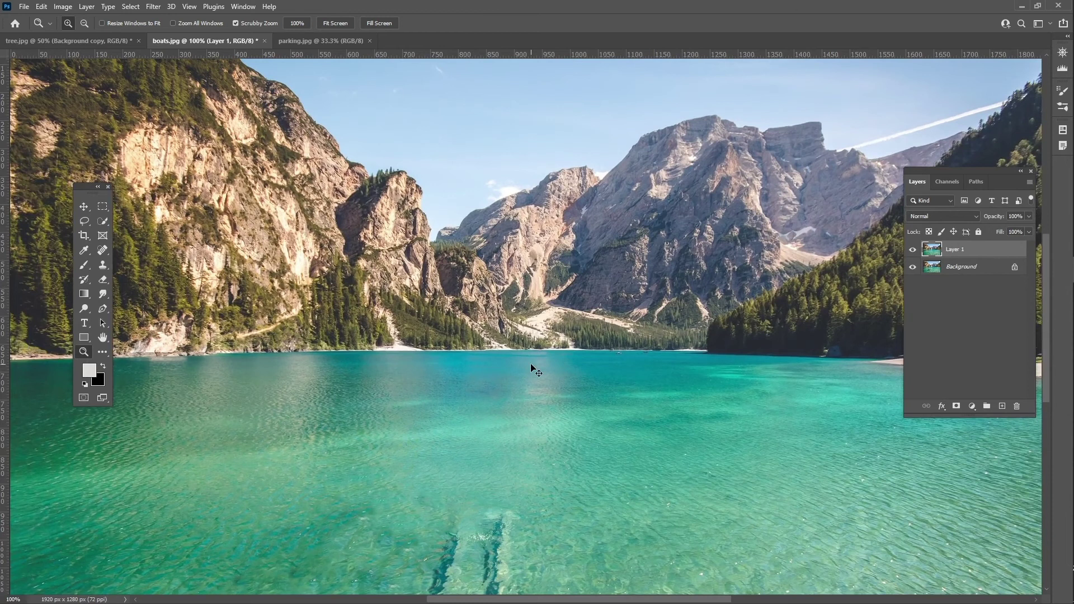
scroll(536, 370, "down", 3)
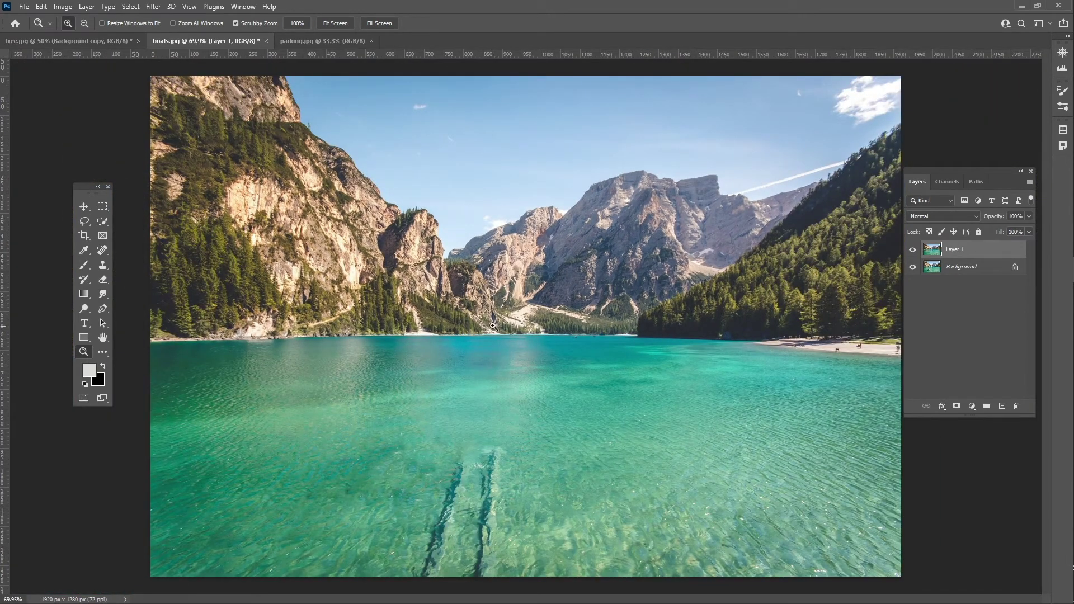
key("v")
left_click(914, 250)
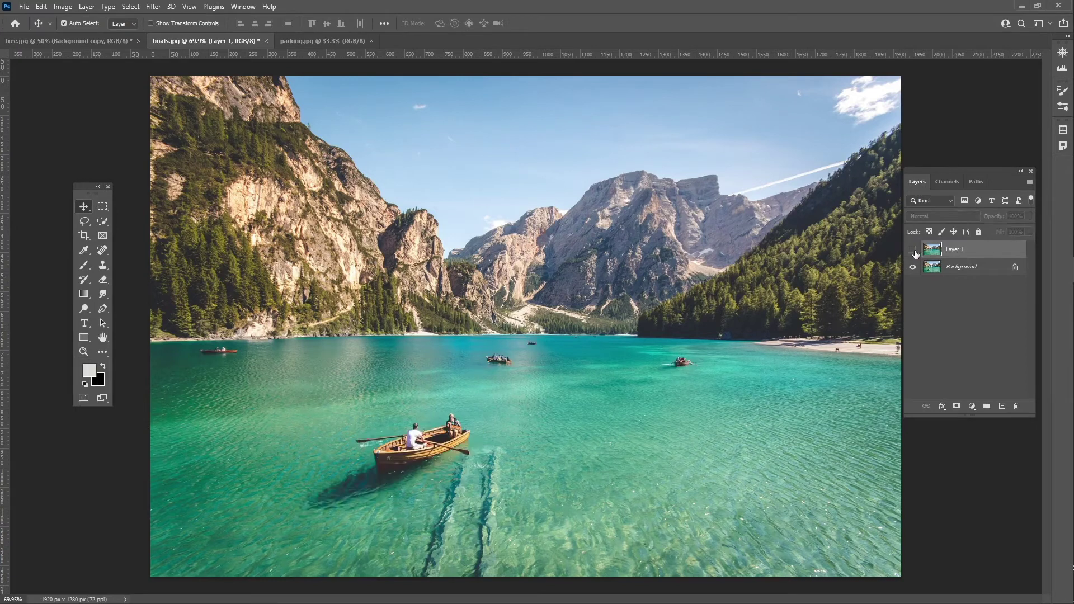
left_click(913, 250)
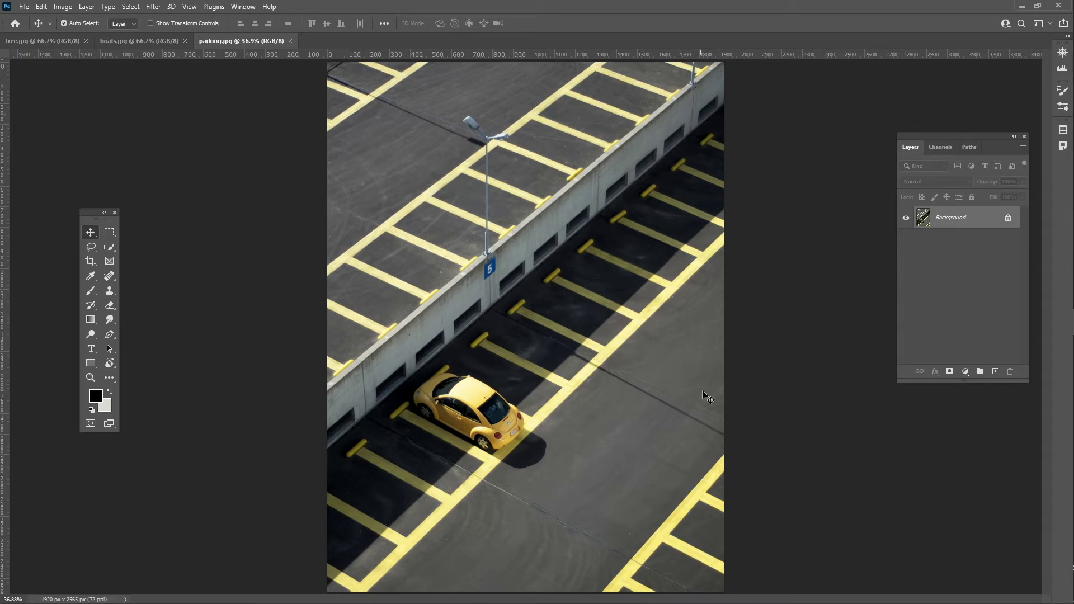
Step: Duplicate the background layer of parking.jpg and draw a loose Lasso selection around the yellow car and its shadow
key("ctrl+j")
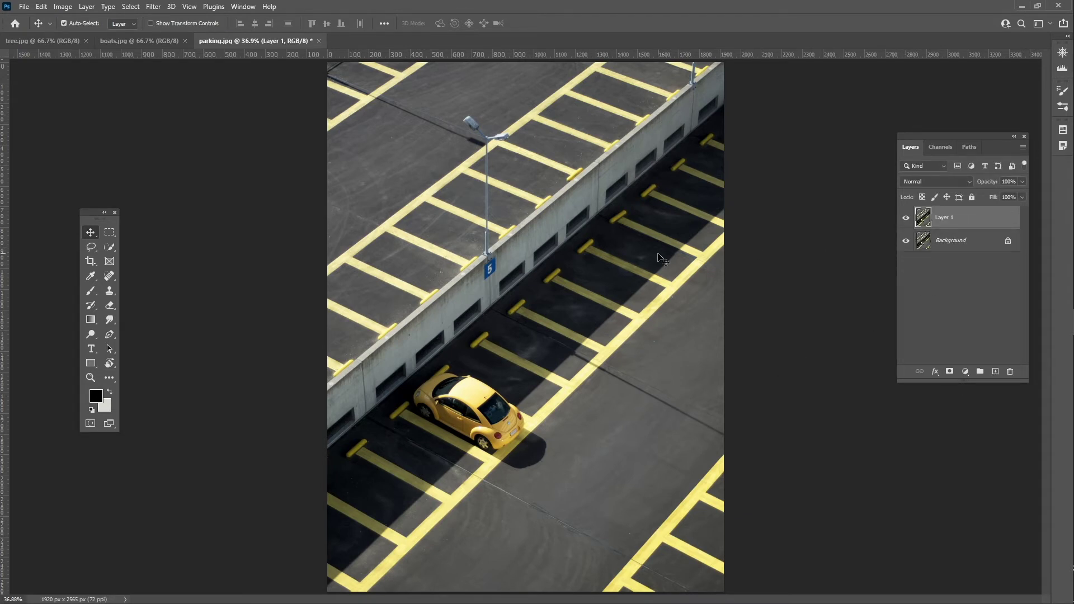
key("z")
left_click(460, 393)
left_click_drag(502, 416, 616, 319)
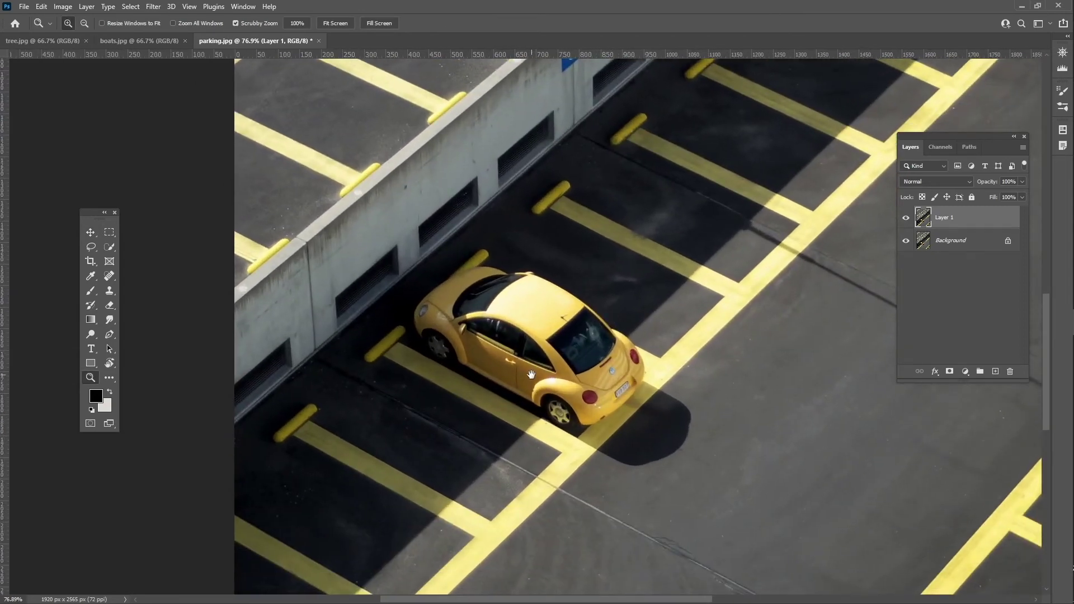
mouse_move(532, 375)
left_mouse_down()
mouse_move(560, 373)
mouse_move(551, 373)
left_mouse_up()
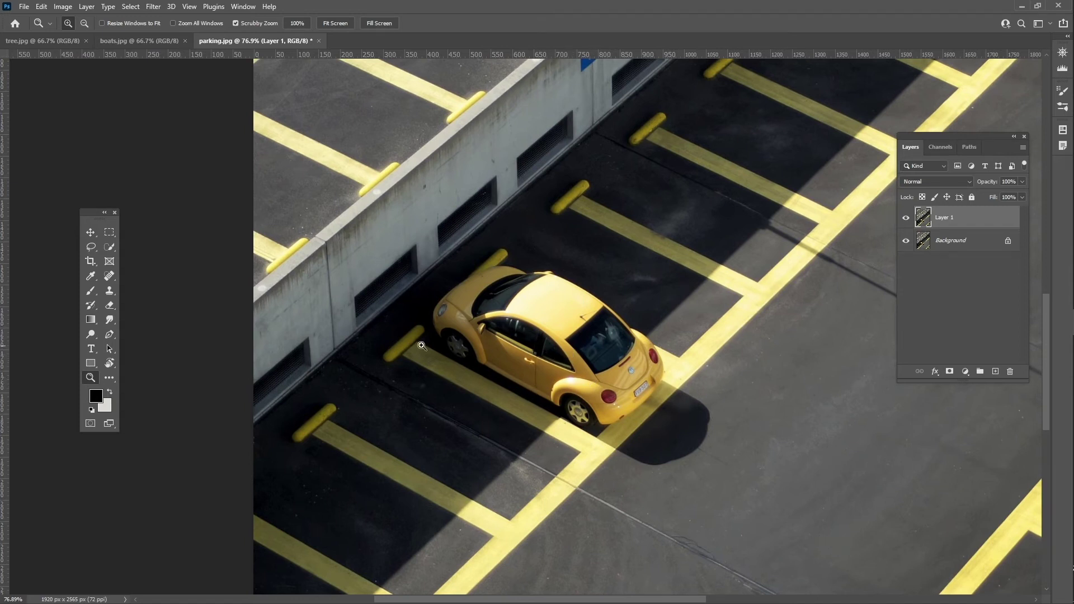
left_click(90, 246)
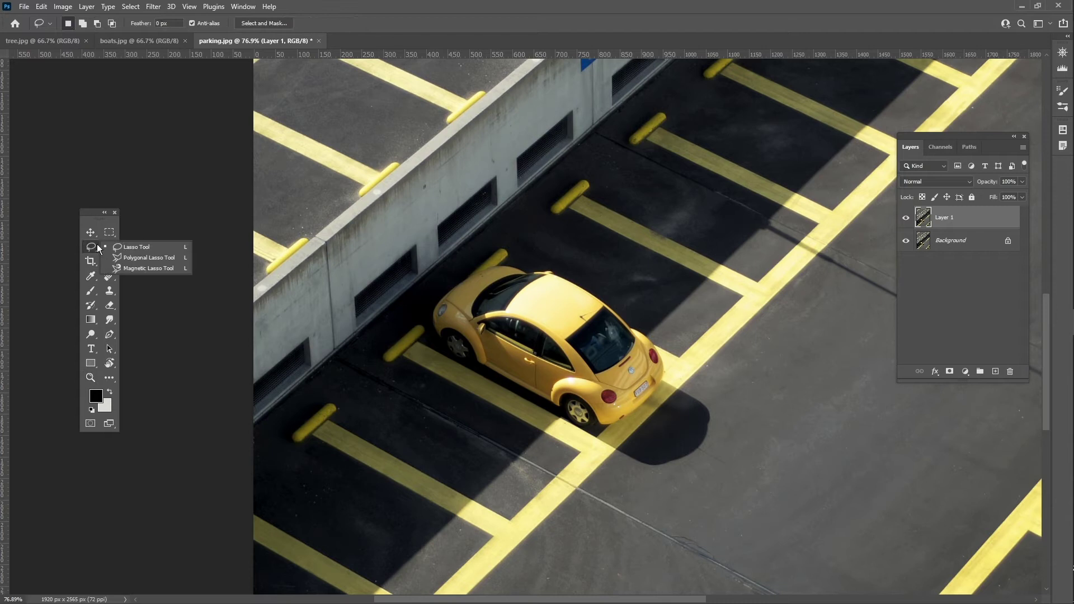
left_click(138, 247)
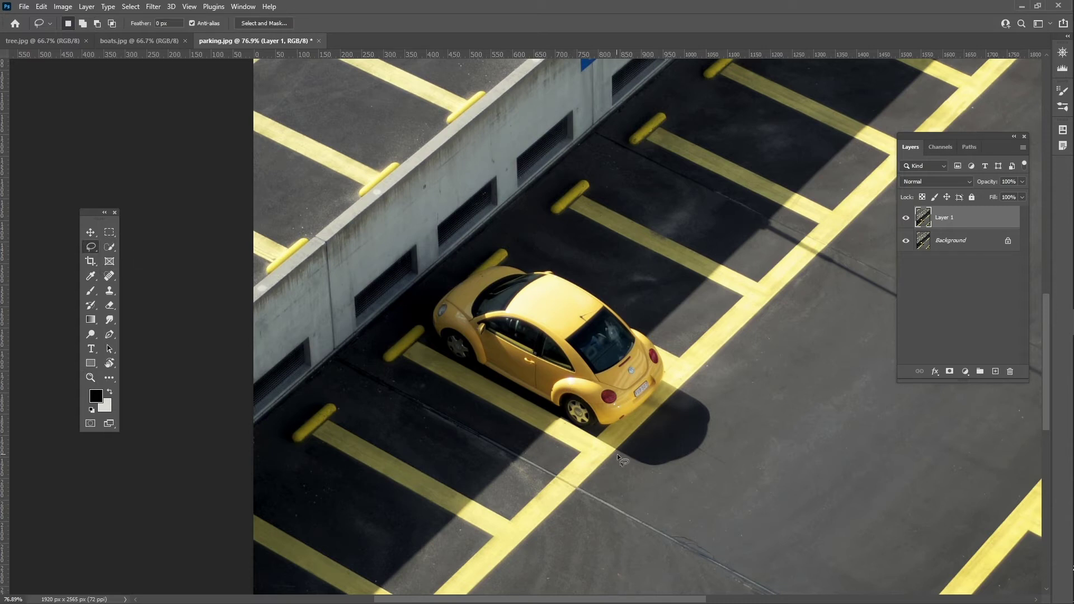
mouse_move(630, 464)
left_mouse_down()
mouse_move(437, 354)
mouse_move(432, 301)
mouse_move(488, 245)
mouse_move(517, 238)
mouse_move(524, 257)
mouse_move(585, 278)
mouse_move(720, 382)
mouse_move(727, 401)
mouse_move(687, 463)
mouse_move(631, 461)
left_mouse_up()
Step: Fill the selected car area using Content-Aware contents in Normal mode at 100% opacity, and deselect
key("shift")
key("shift+F5")
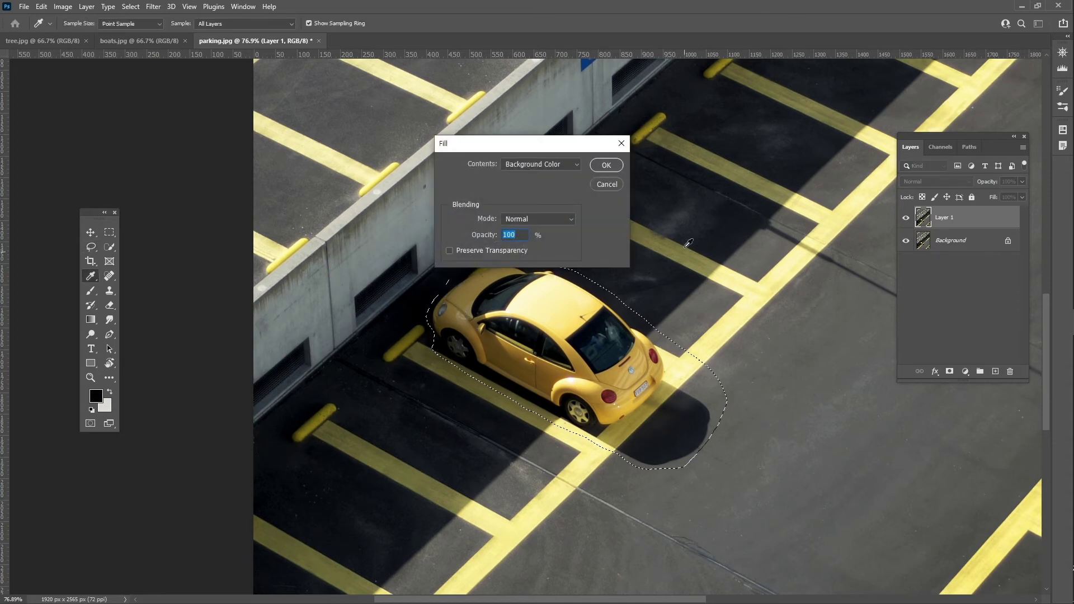
left_click(562, 167)
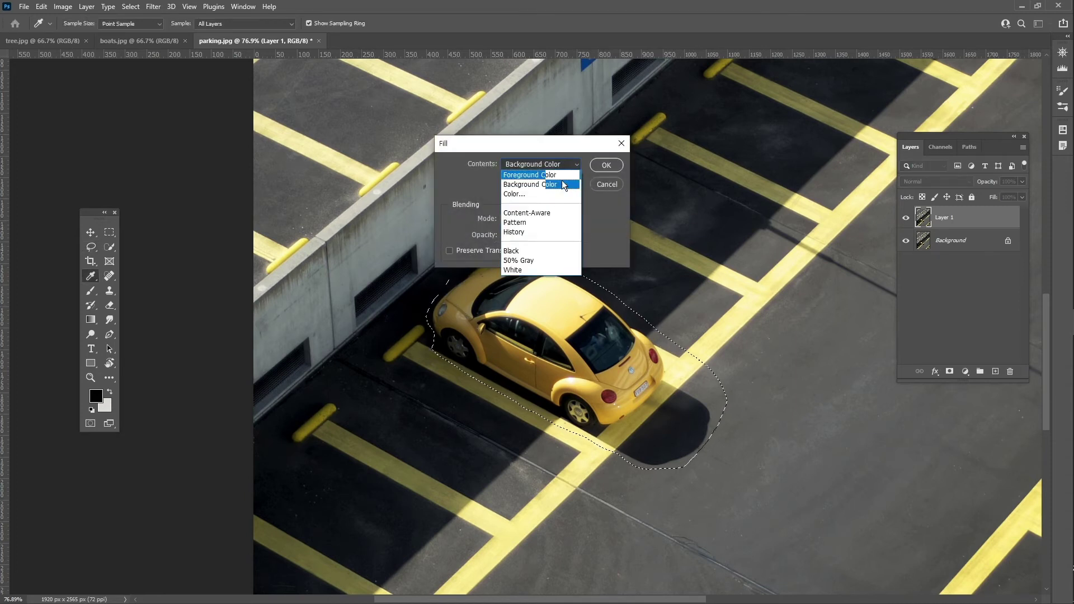
left_click(549, 213)
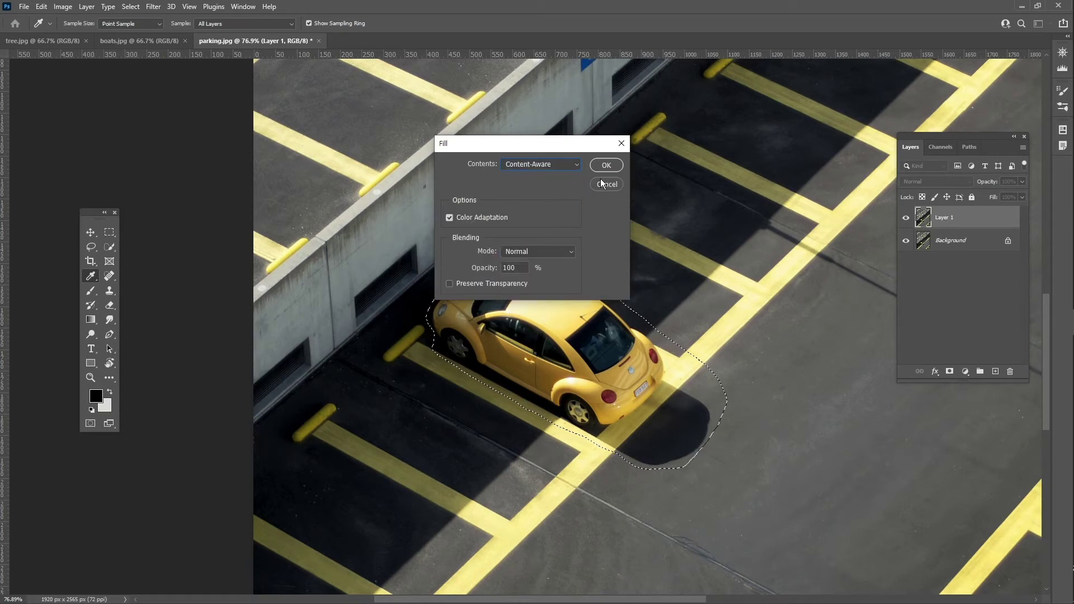
left_click(606, 165)
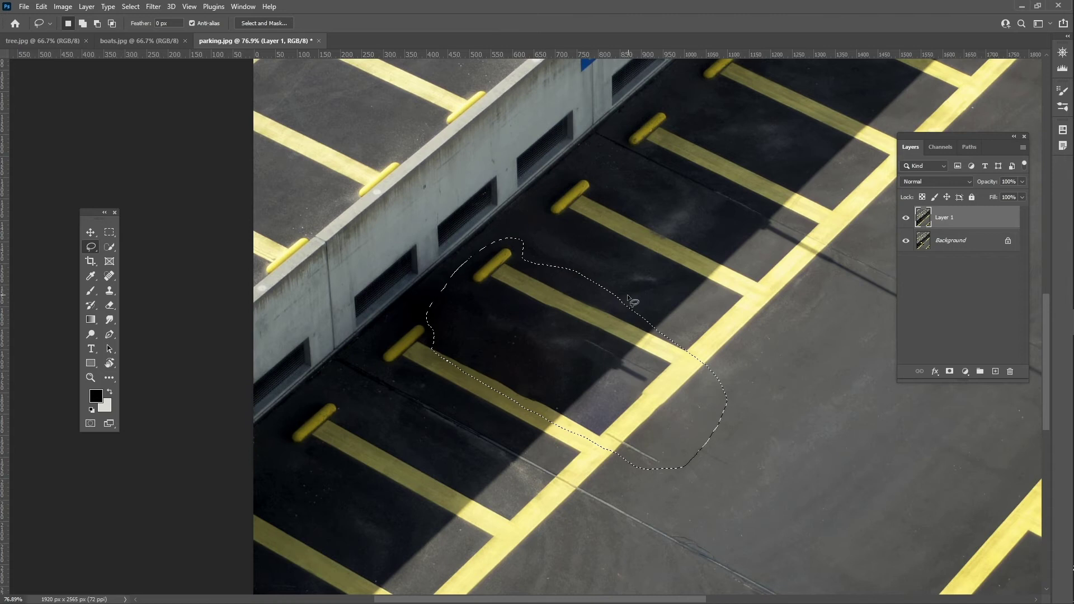
left_click(621, 337)
Step: Paint out the stray crack crossing the long yellow line and nearby asphalt with a 45 px Spot Healing Brush
key("z")
left_click_drag(619, 436, 644, 450)
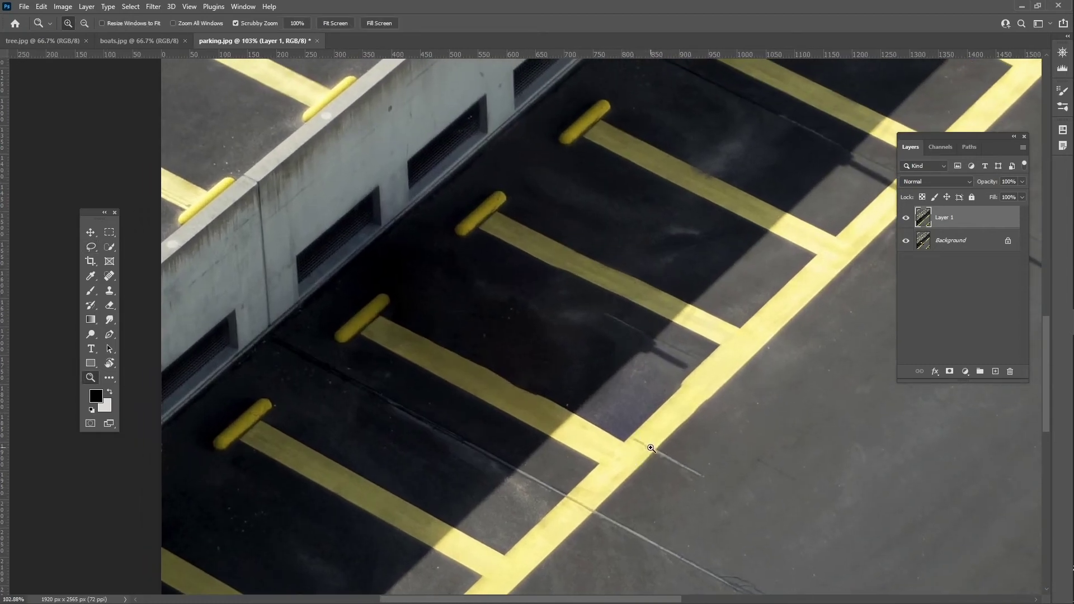
key("l")
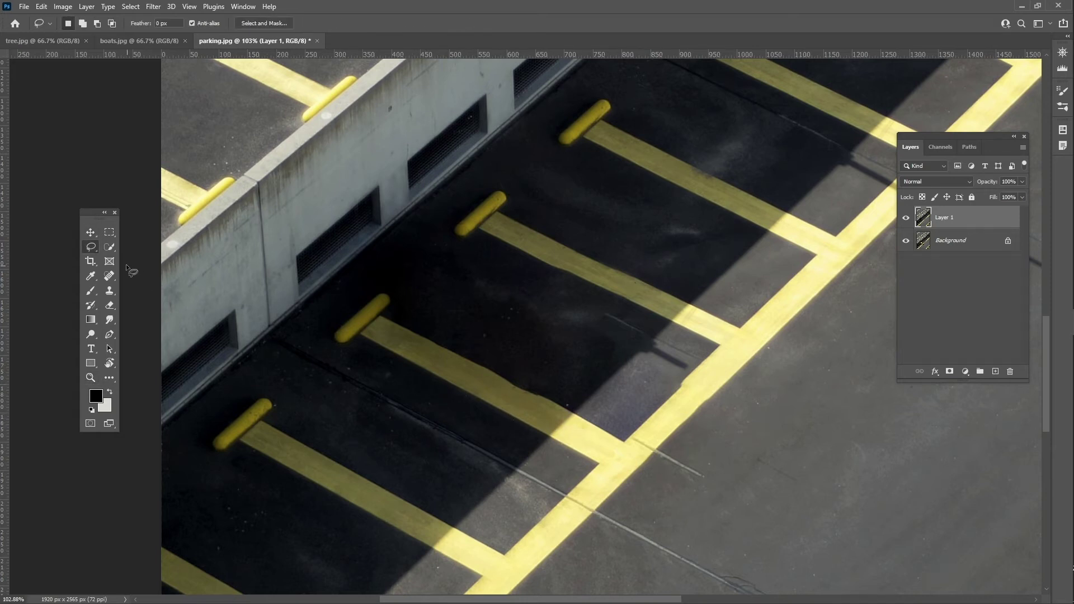
left_click(110, 276)
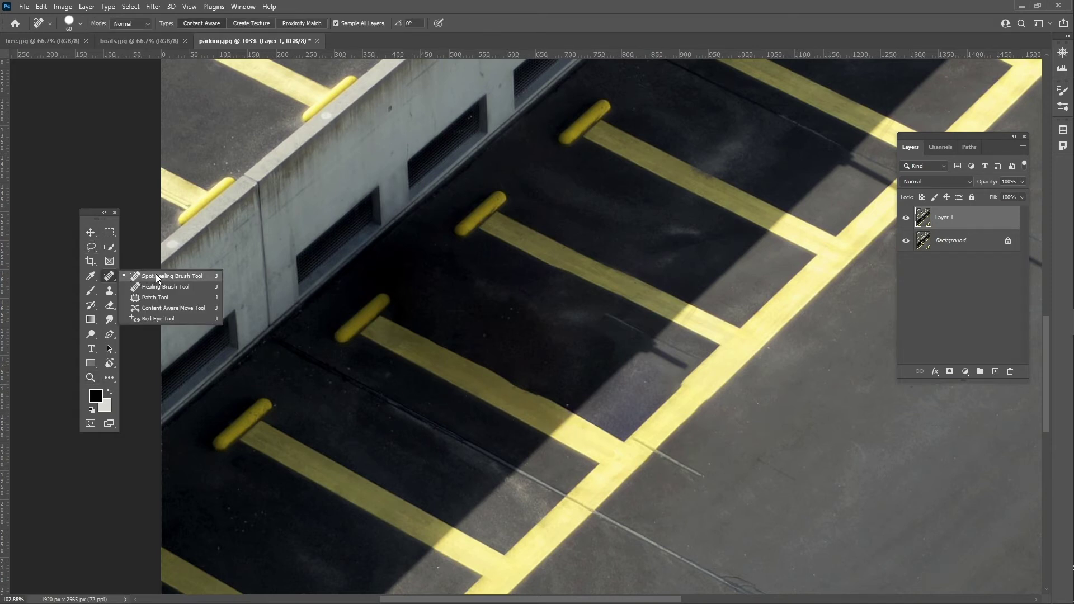
left_click(161, 278)
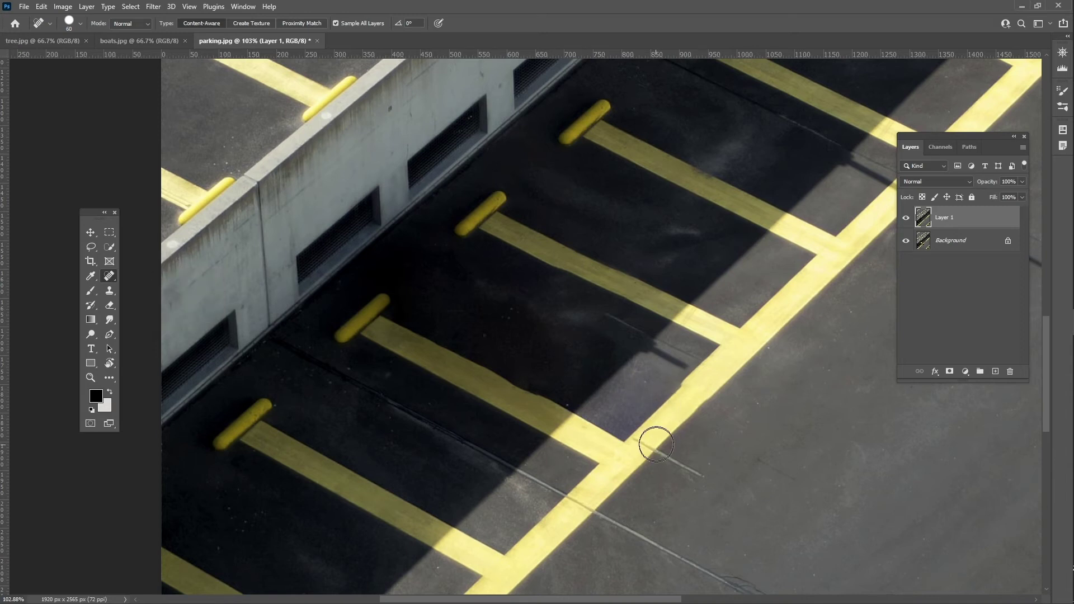
key("bracketleft")
key("bracketleft")
left_click_drag(647, 438, 632, 450)
left_click_drag(665, 455, 720, 479)
mouse_move(669, 408)
left_mouse_down()
mouse_move(677, 442)
mouse_move(695, 419)
left_mouse_up()
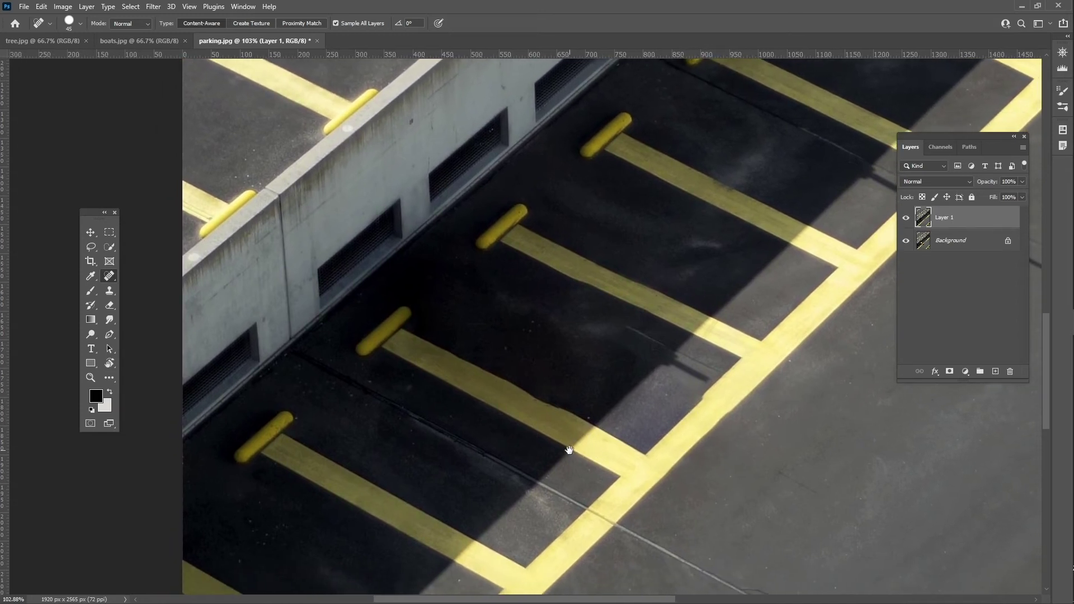
Step: Outline the wavy stripe and its wheel stop below the emptied space with the Patch tool, replace them from the neighboring stripe, and deselect
left_click_drag(565, 456, 578, 442)
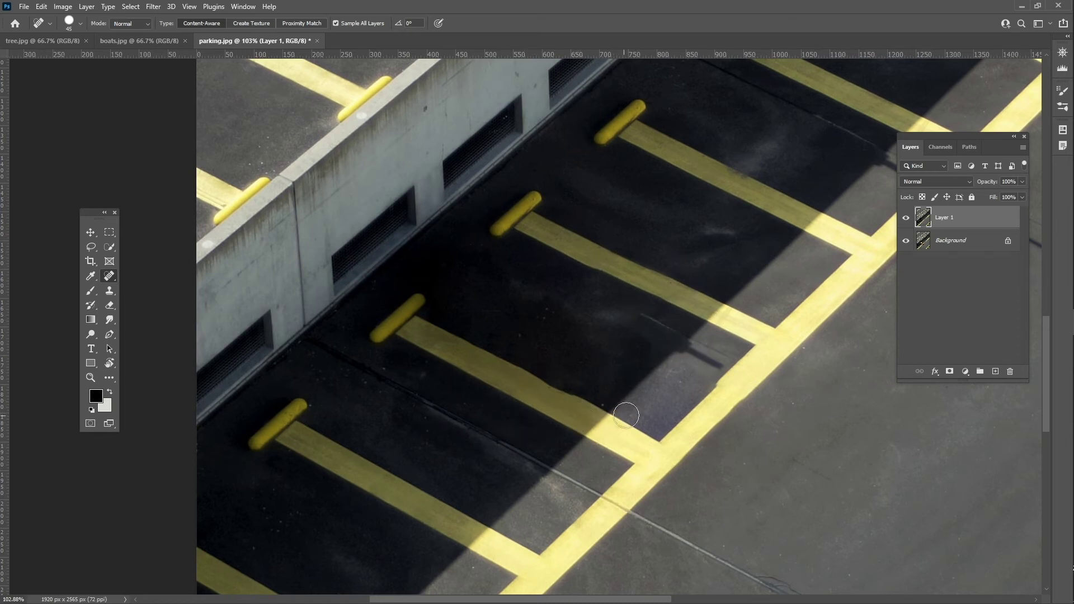
key("z")
left_click_drag(576, 416, 526, 390)
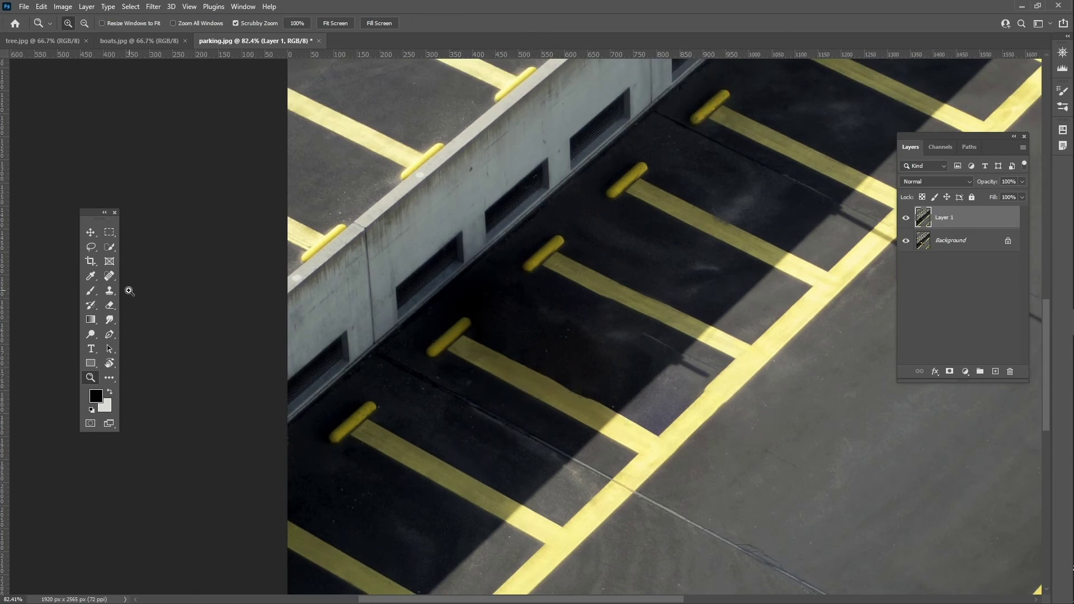
mouse_move(109, 276)
left_mouse_down()
mouse_move(139, 278)
mouse_move(168, 300)
left_mouse_up()
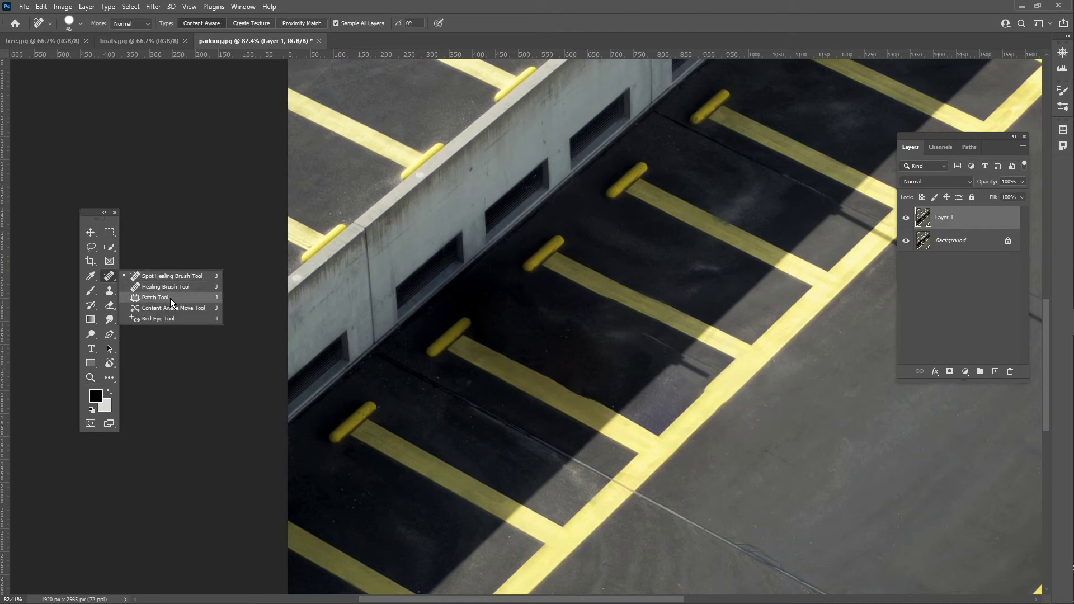
left_click(173, 297)
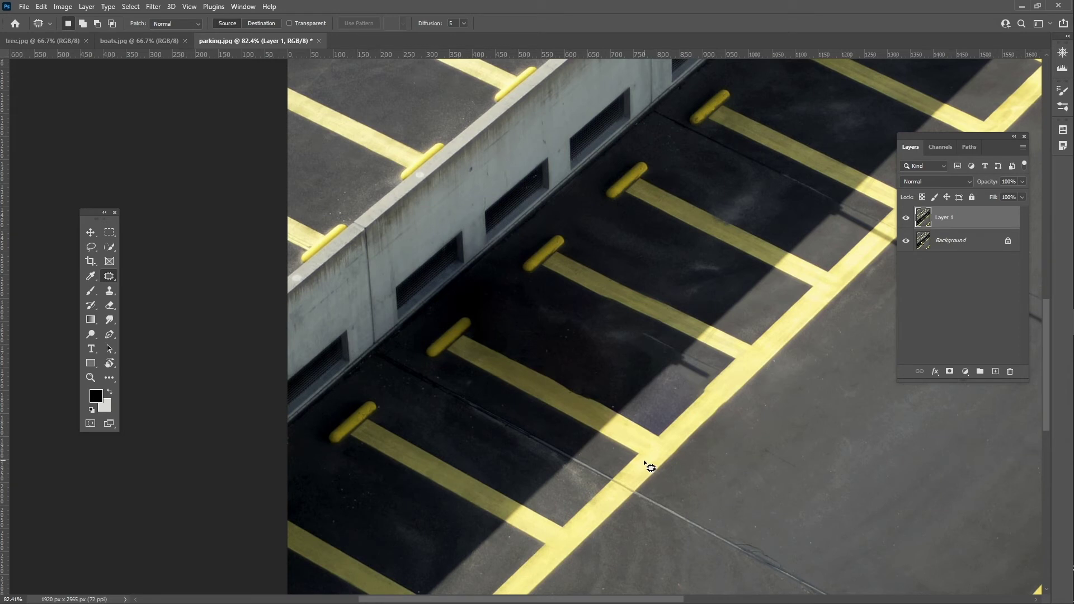
mouse_move(582, 438)
left_mouse_down()
mouse_move(416, 354)
mouse_move(427, 326)
mouse_move(474, 300)
mouse_move(489, 315)
mouse_move(480, 327)
mouse_move(660, 427)
mouse_move(650, 462)
left_mouse_up()
left_click_drag(586, 411, 496, 500)
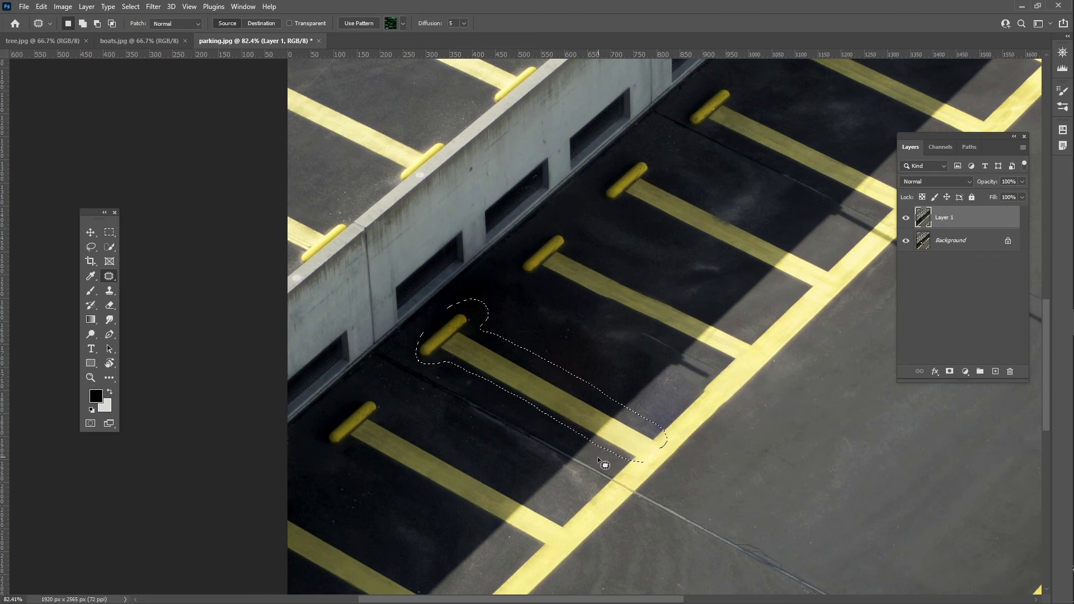
key("ctrl+d")
Step: Patch the stripe and wheel stop on the upper side of the emptied space using the adjacent stripe as source
mouse_move(709, 359)
left_mouse_down()
mouse_move(552, 288)
mouse_move(518, 290)
mouse_move(529, 233)
mouse_move(560, 219)
mouse_move(587, 232)
mouse_move(586, 247)
mouse_move(723, 319)
left_mouse_up()
left_click_drag(744, 363, 736, 368)
left_click_drag(655, 312, 556, 399)
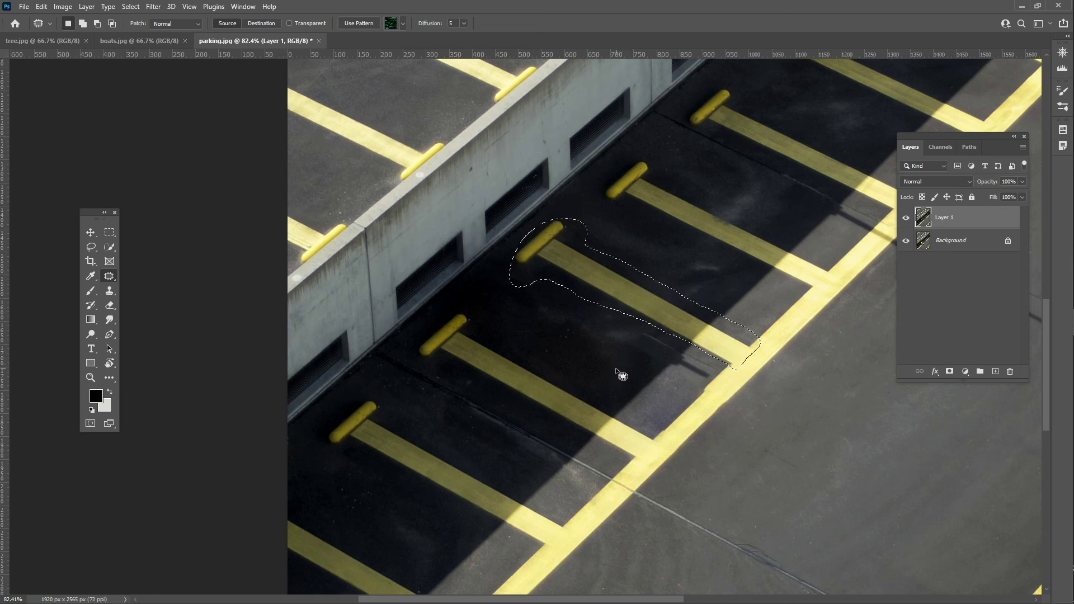
Step: Scale the selected stripe and wheel stop to about 94%, shift them to meet the long yellow line, and deselect
key("ctrl+t")
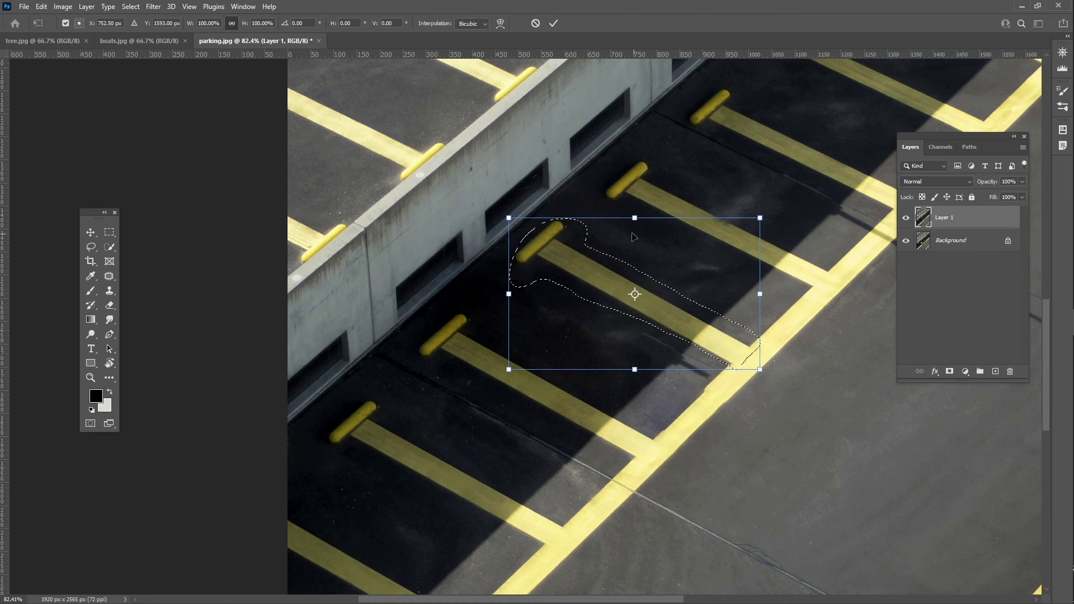
left_click_drag(760, 218, 745, 228)
mouse_move(666, 313)
left_mouse_down()
mouse_move(681, 316)
mouse_move(673, 321)
left_mouse_up()
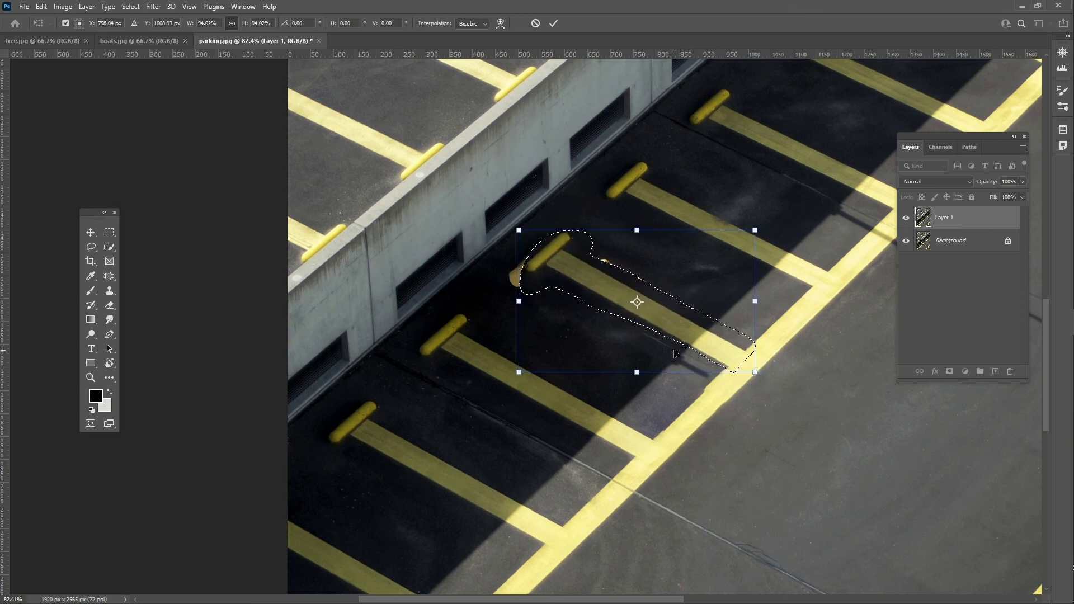
key("Return")
key("j")
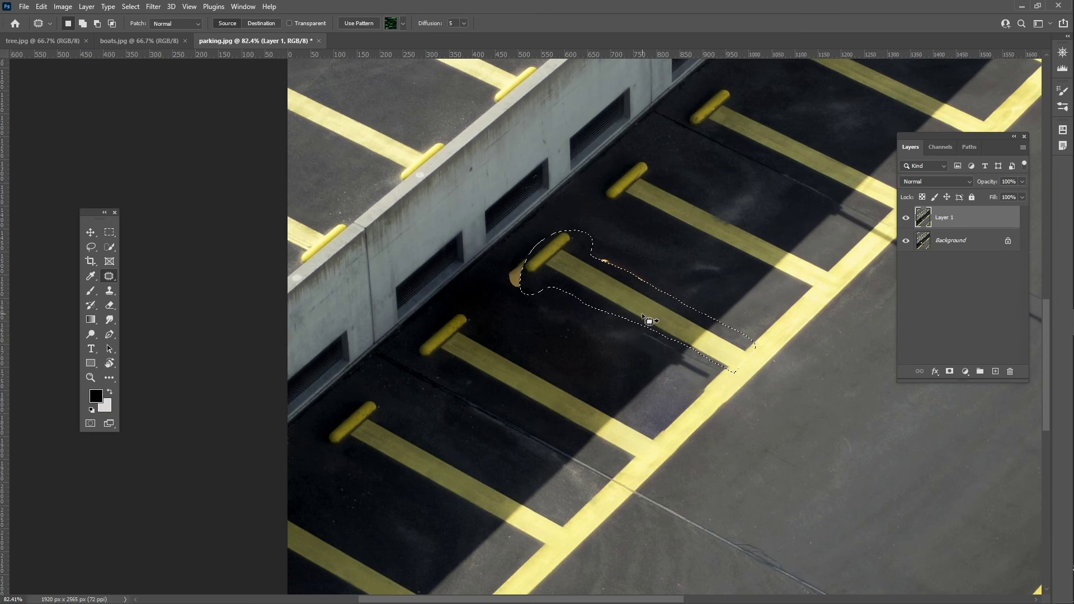
key("ctrl+d")
Step: Paint away the orange car remnants beside the resized wheel stop and stripe with the Spot Healing Brush
right_click(115, 277)
left_click(147, 276)
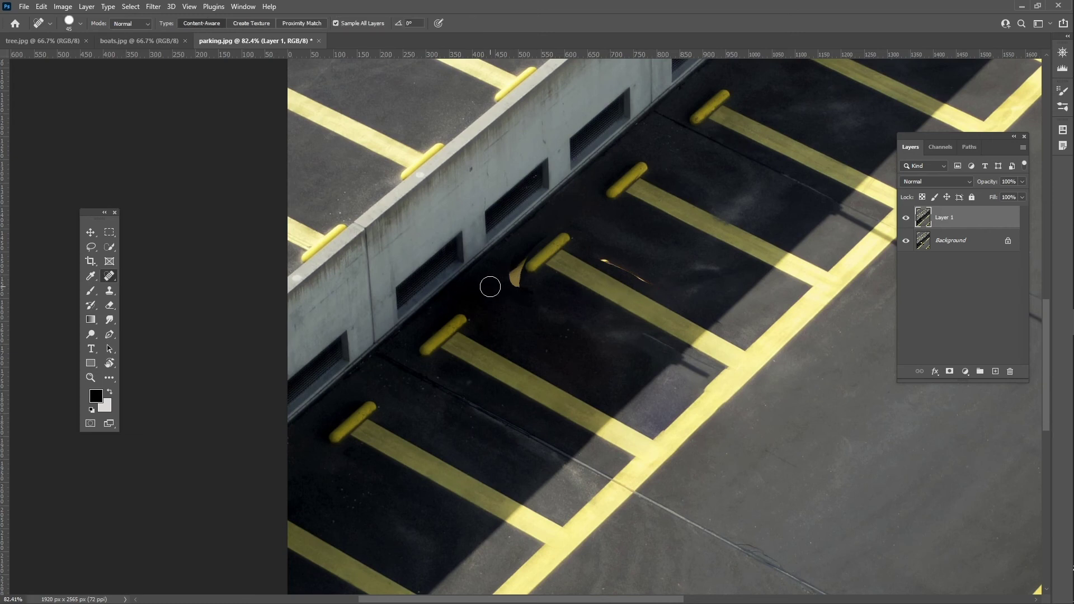
left_click_drag(514, 281, 518, 260)
left_click_drag(612, 254, 652, 288)
Step: Reduce the Spot Healing Brush to 15 px and blend the visible edge along the upper side of the resized wheel stop
key("z")
left_click_drag(556, 240, 510, 264)
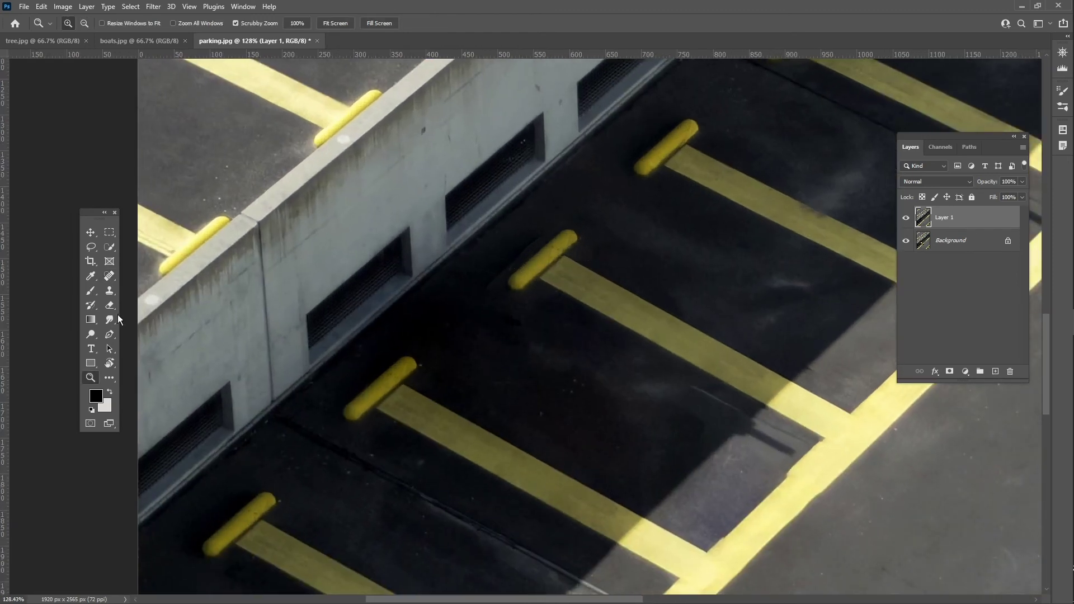
left_click(110, 278)
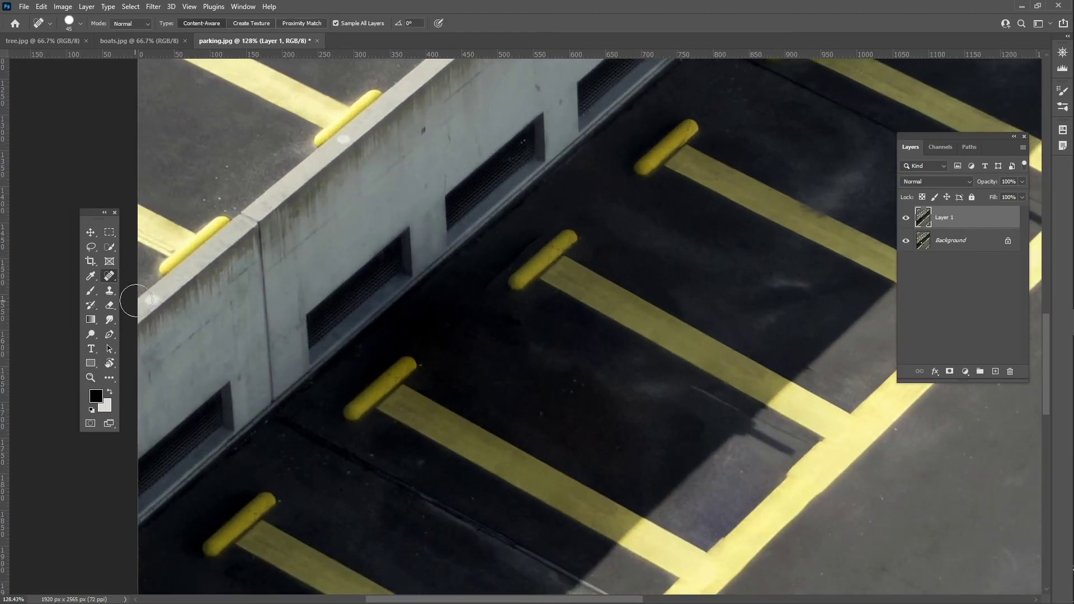
key("bracketleft")
key("bracketleft")
key("bracketleft")
key("bracketleft")
key("bracketleft")
key("bracketleft")
left_click_drag(500, 271, 556, 223)
left_click(558, 222)
Step: Outline the uneven section of the long yellow line with the Patch tool, replace it from a straight section farther down, and deselect
key("z")
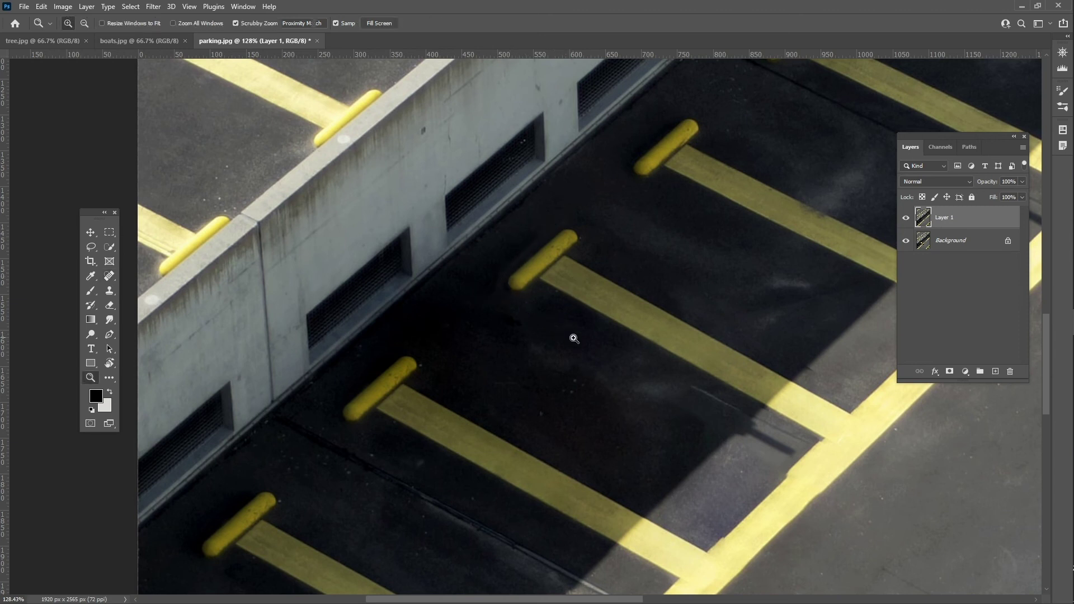
left_click_drag(570, 336, 544, 347)
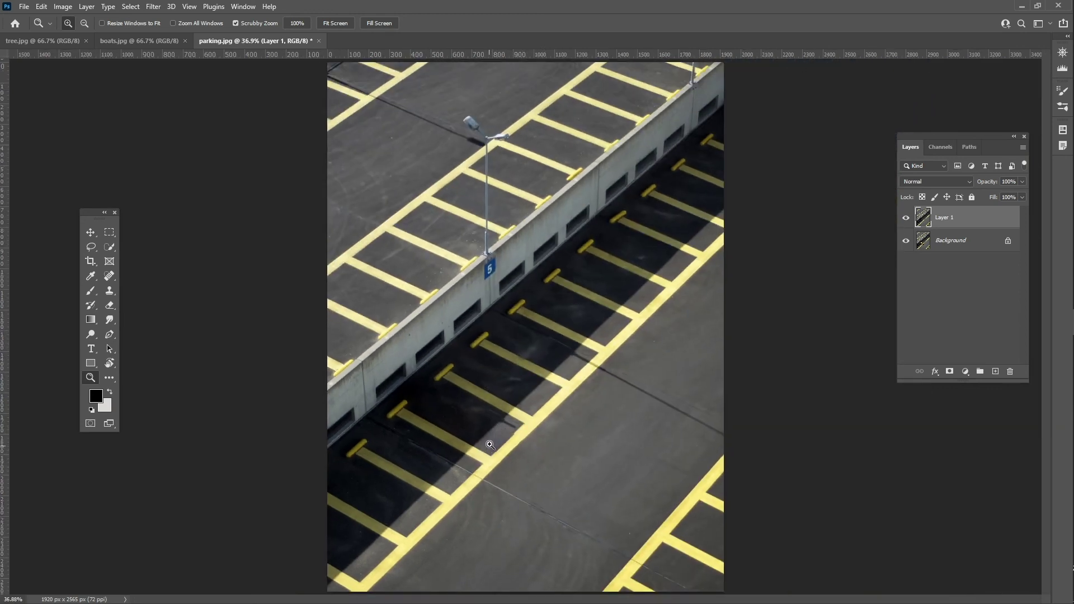
left_click_drag(500, 428, 549, 449)
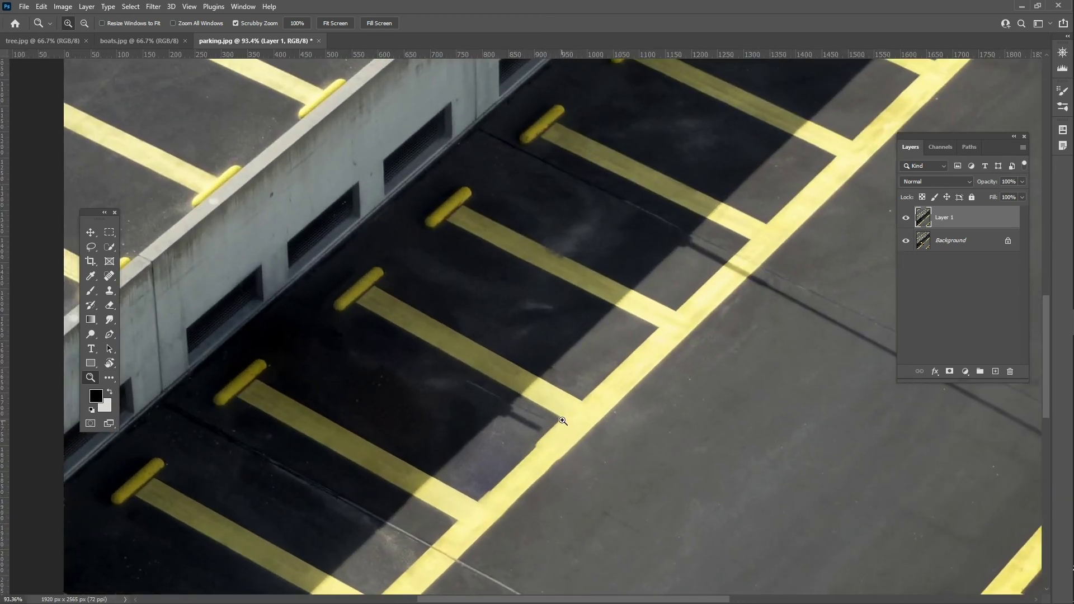
scroll(550, 426, "down", 3)
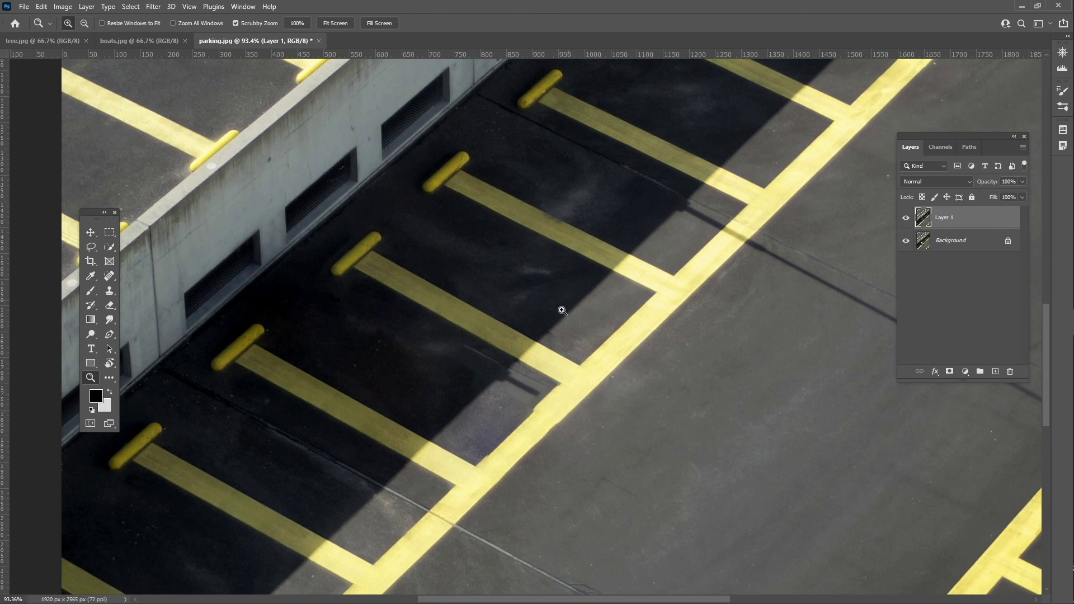
left_click(110, 263)
left_click(108, 280)
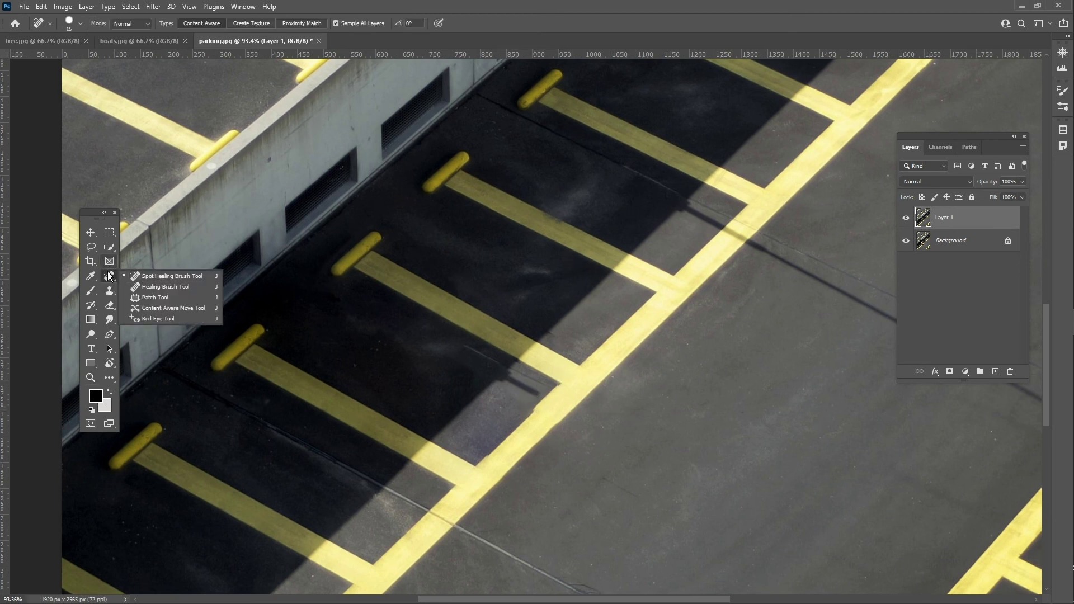
left_click(161, 299)
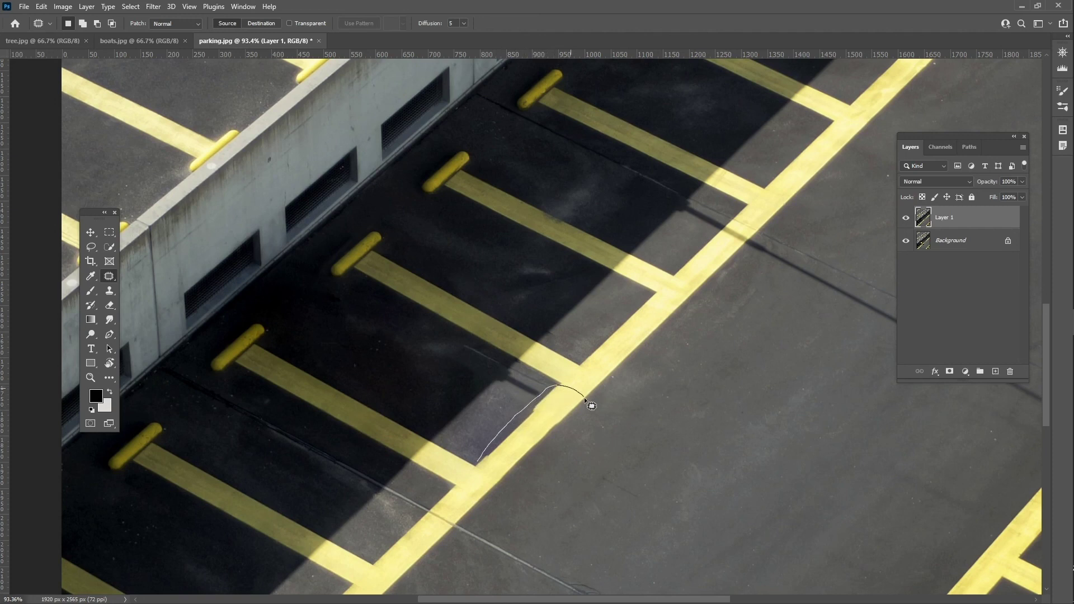
mouse_move(585, 399)
left_mouse_down()
mouse_move(576, 435)
mouse_move(531, 479)
mouse_move(510, 452)
mouse_move(400, 547)
mouse_move(408, 551)
left_mouse_up()
left_click(553, 459)
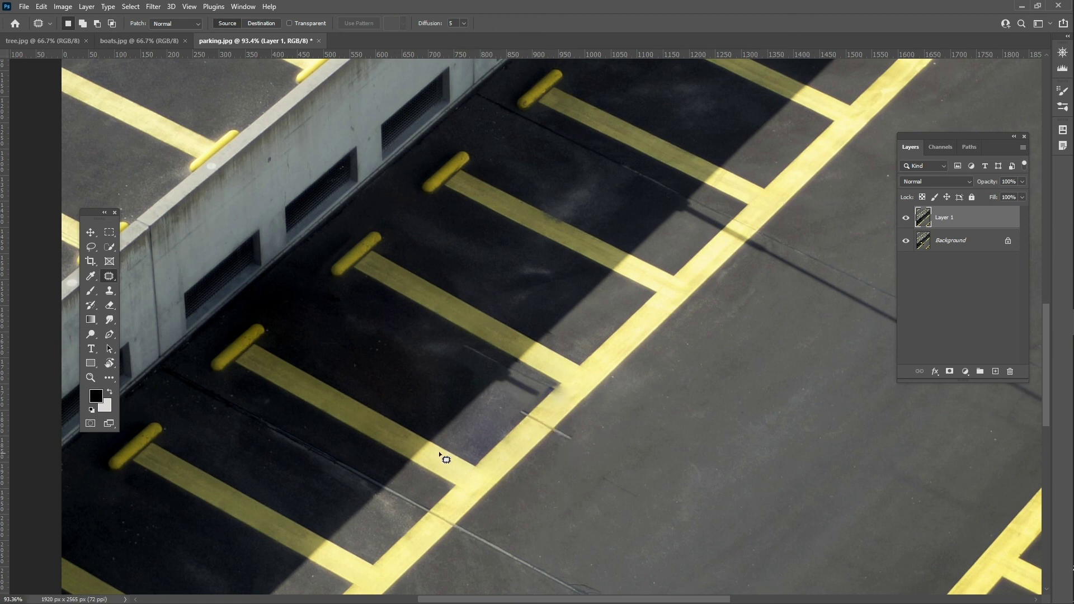
Step: Remove the copied crack and small edge flaws on the patched section of the long yellow line with the Spot Healing Brush
right_click(110, 276)
left_click(148, 277)
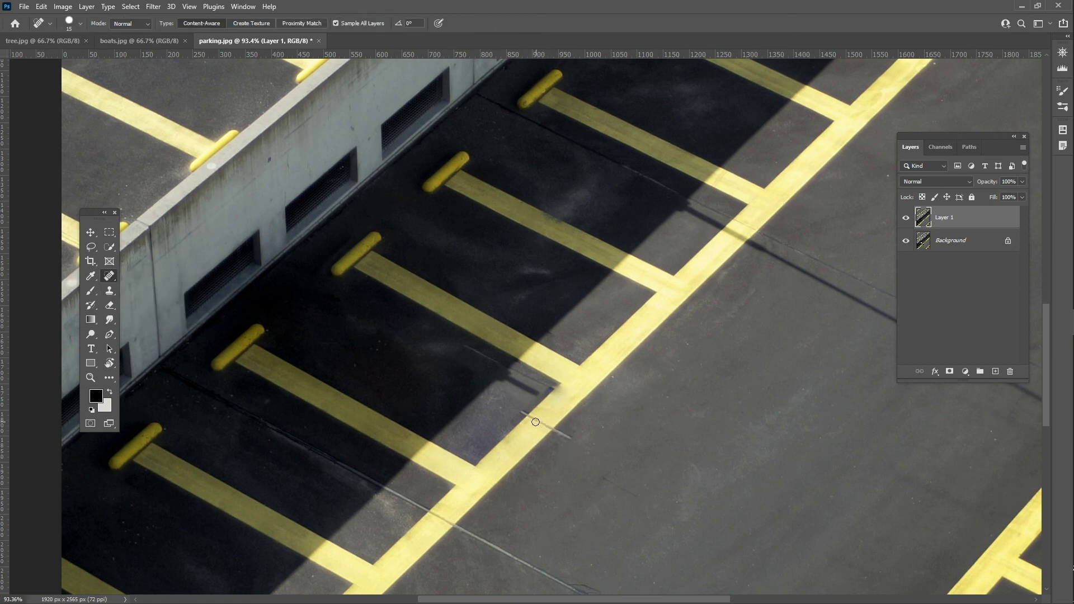
mouse_move(549, 429)
left_mouse_down()
mouse_move(567, 439)
mouse_move(523, 415)
mouse_move(558, 427)
left_mouse_up()
key("z")
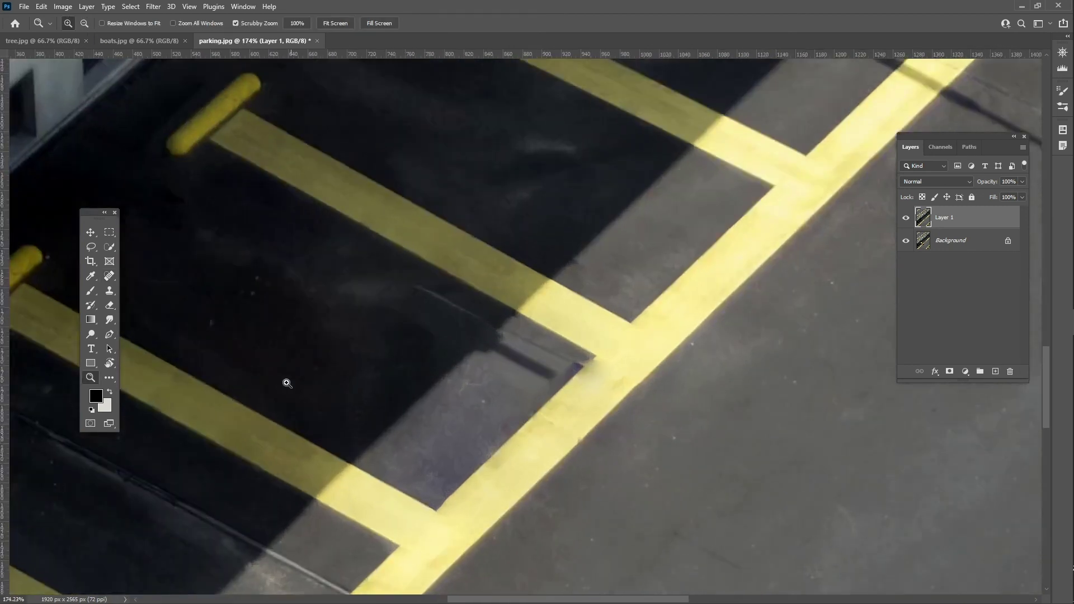
left_click(109, 276)
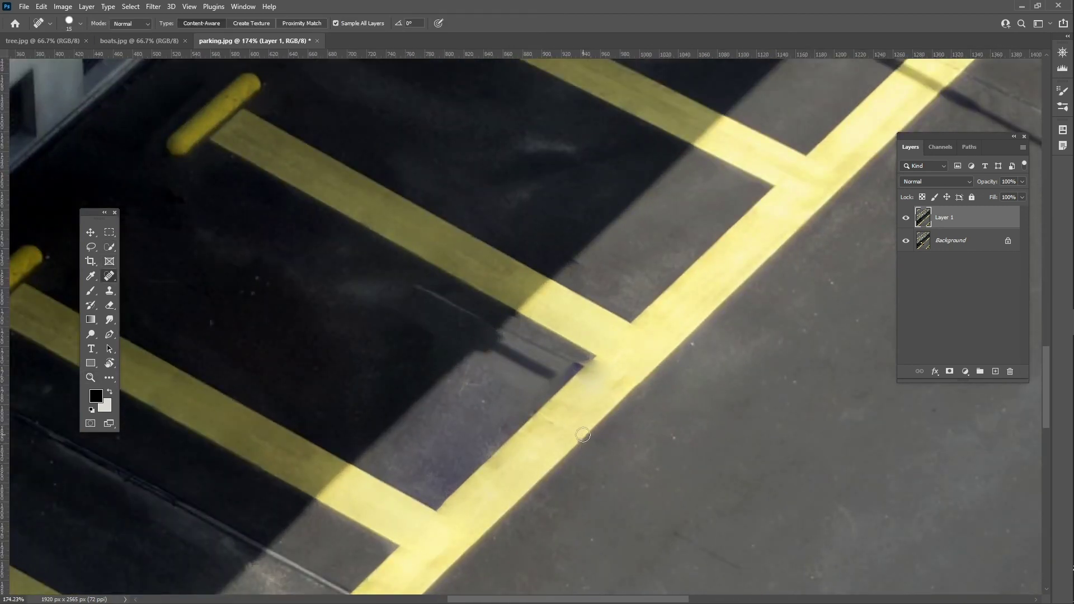
mouse_move(581, 429)
left_mouse_down()
mouse_move(568, 413)
mouse_move(573, 443)
left_mouse_up()
Step: Try healing the dark corner where the stripe meets the long yellow line, undo that stroke, and view the whole photo
left_click_drag(577, 367, 556, 383)
key("ctrl+z")
key("z")
left_click_drag(597, 431, 559, 438)
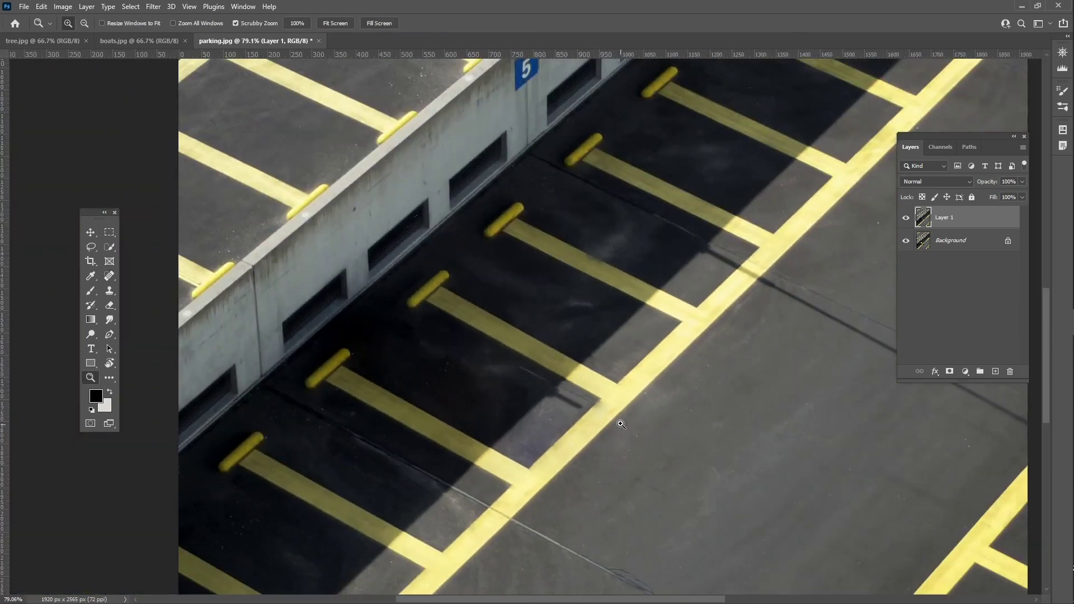
key("ctrl+0")
key("v")
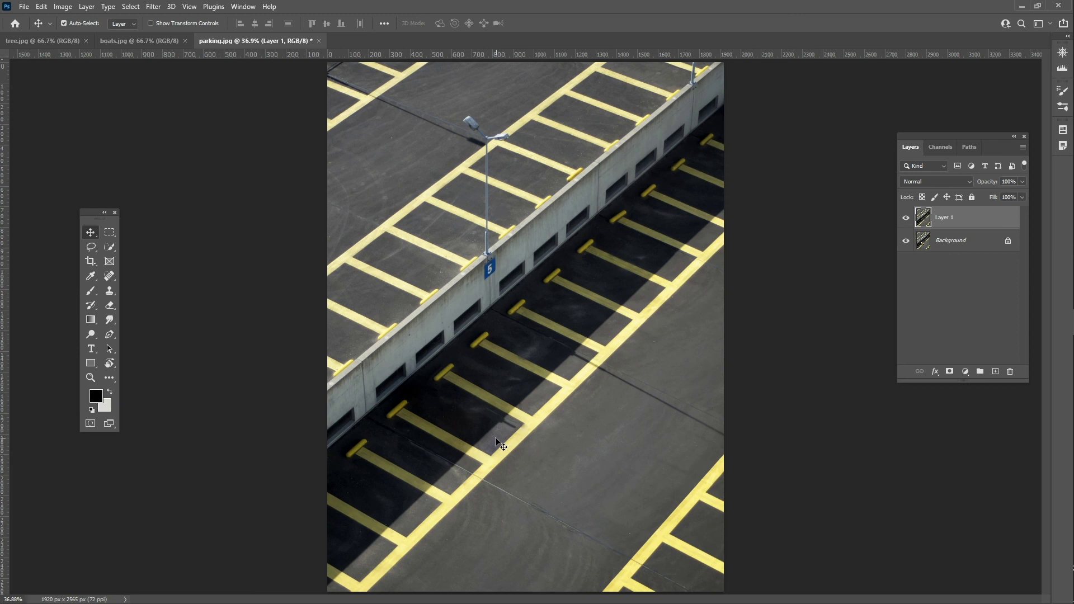